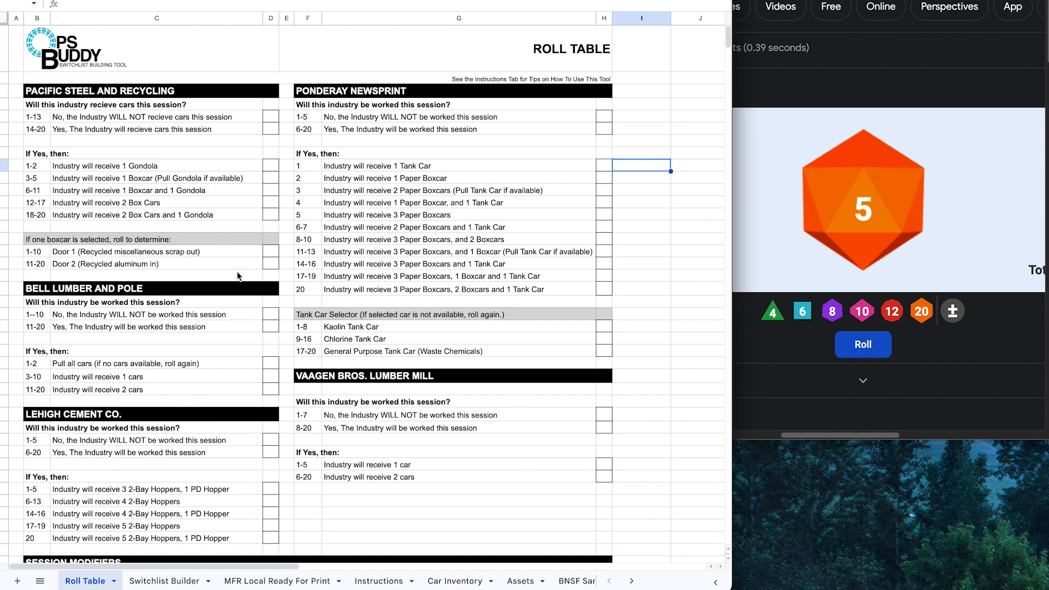
Step: Roll the d20 and mark Pacific Steel's 14-20 Yes row with X
{"action": "left_click", "coordinate": [660, 303]}
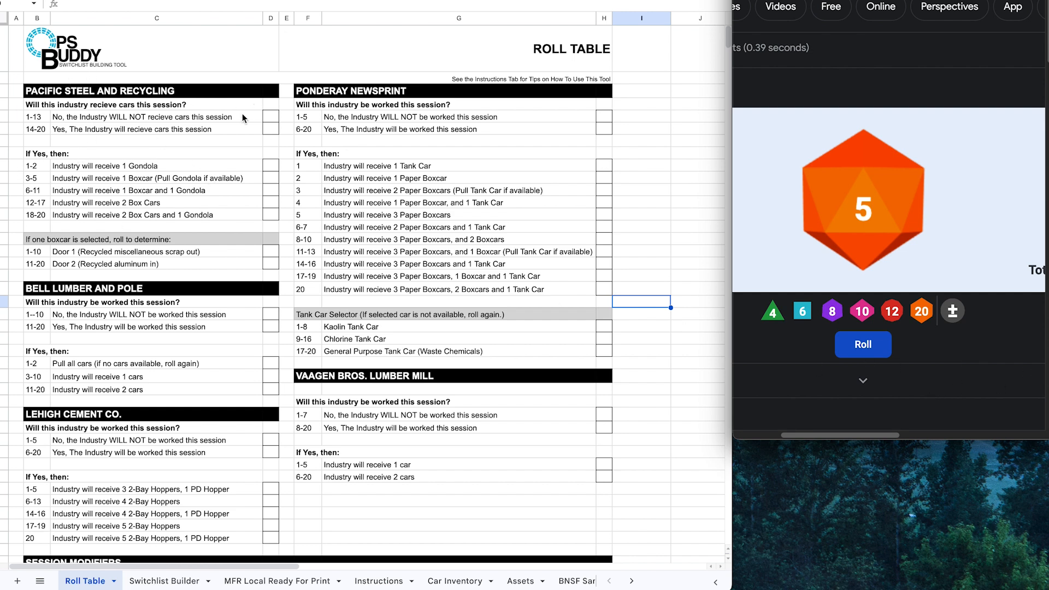
{"action": "left_click", "coordinate": [863, 350]}
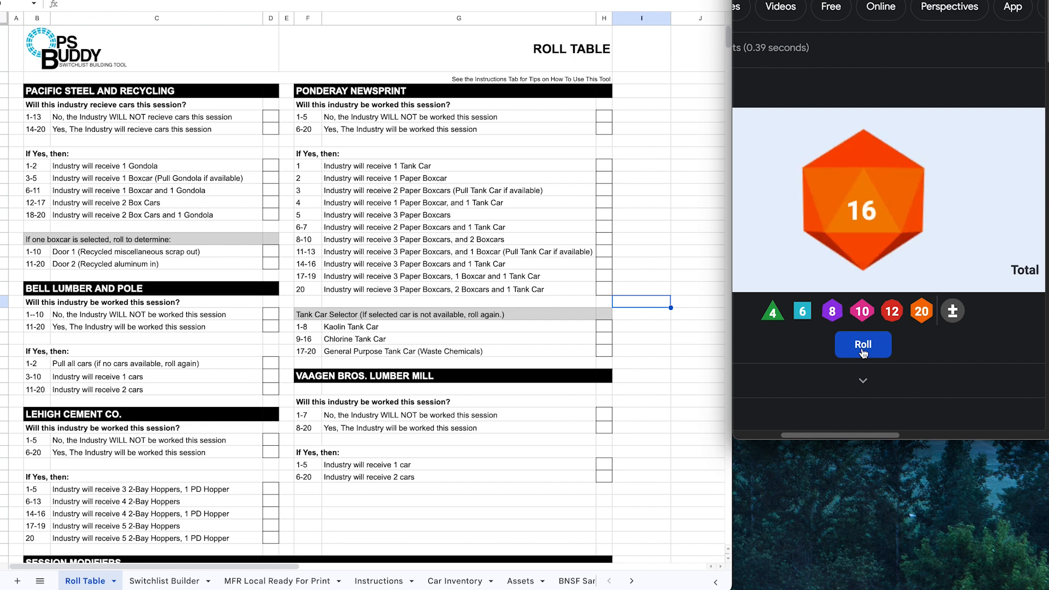
{"action": "left_click", "coordinate": [271, 128]}
{"action": "type", "text": "X"}
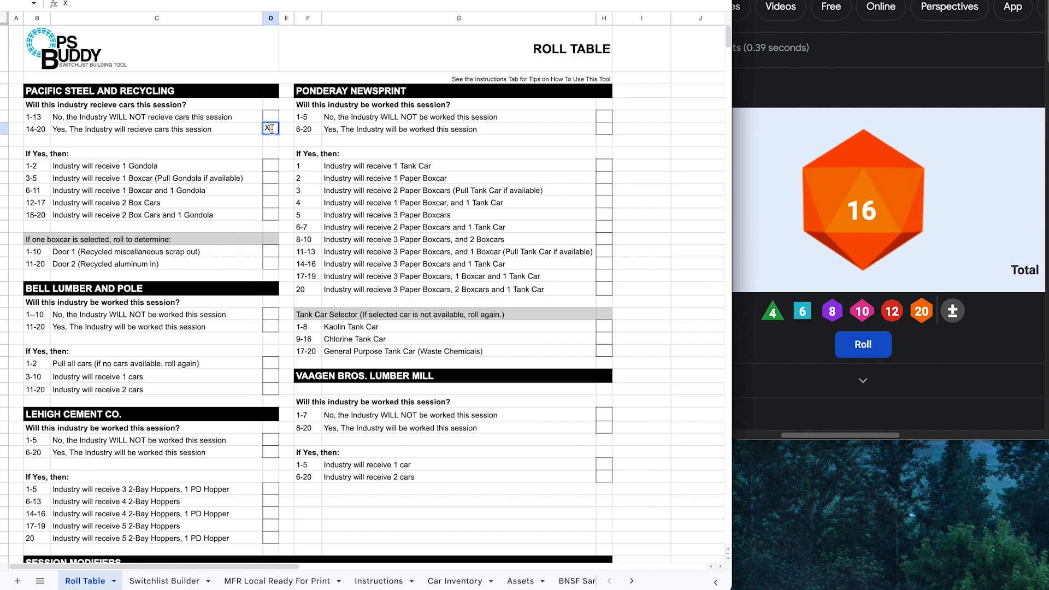
Step: Roll for the car count and mark the 3-5 one-boxcar result with X
{"action": "left_click", "coordinate": [851, 343]}
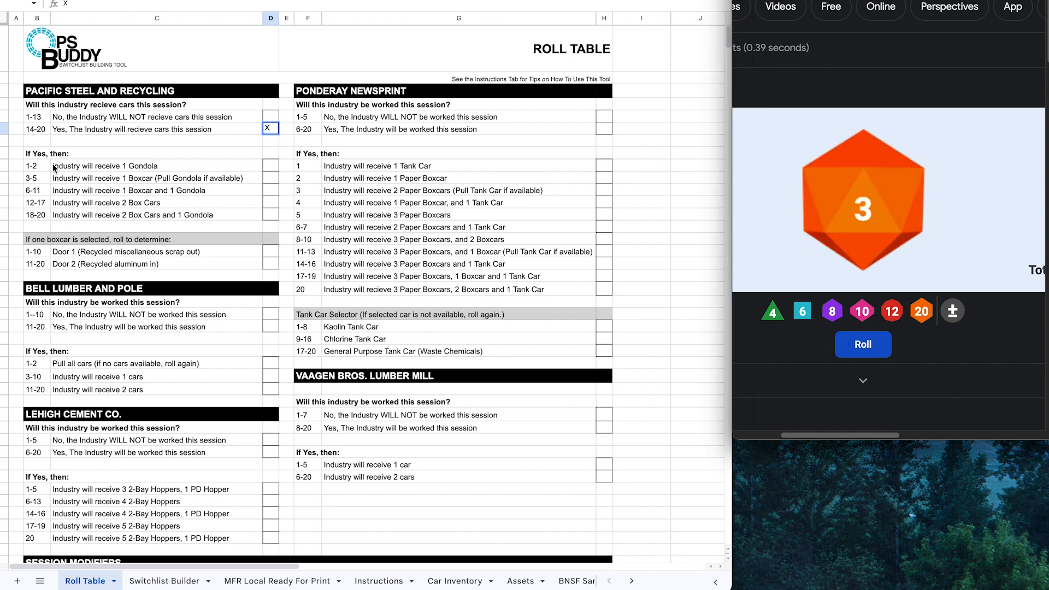
{"action": "left_click", "coordinate": [273, 177]}
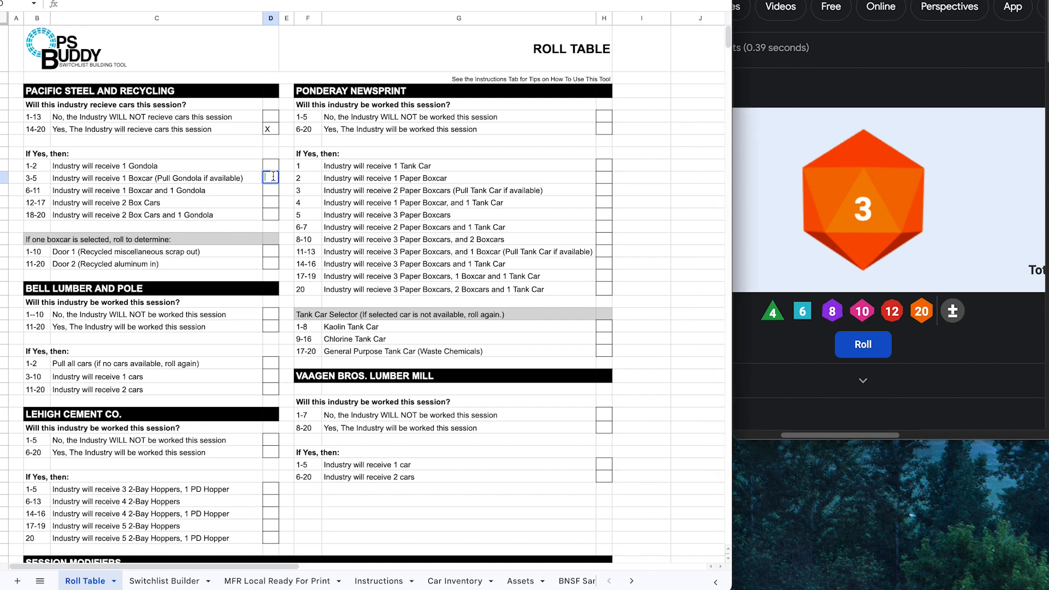
{"action": "type", "text": "X"}
{"action": "left_click", "coordinate": [251, 189]}
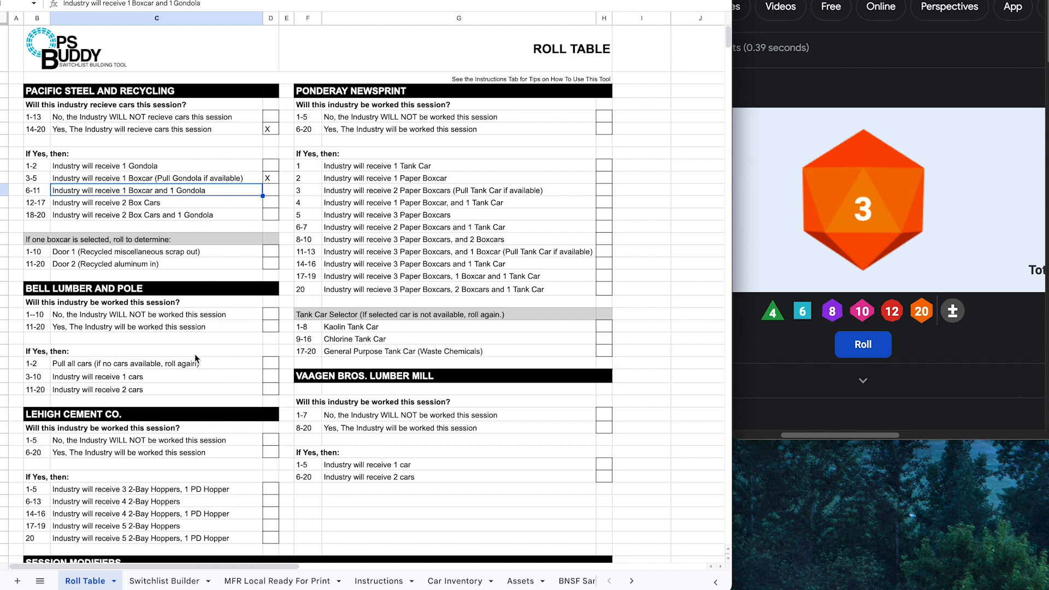
{"action": "left_click", "coordinate": [152, 181]}
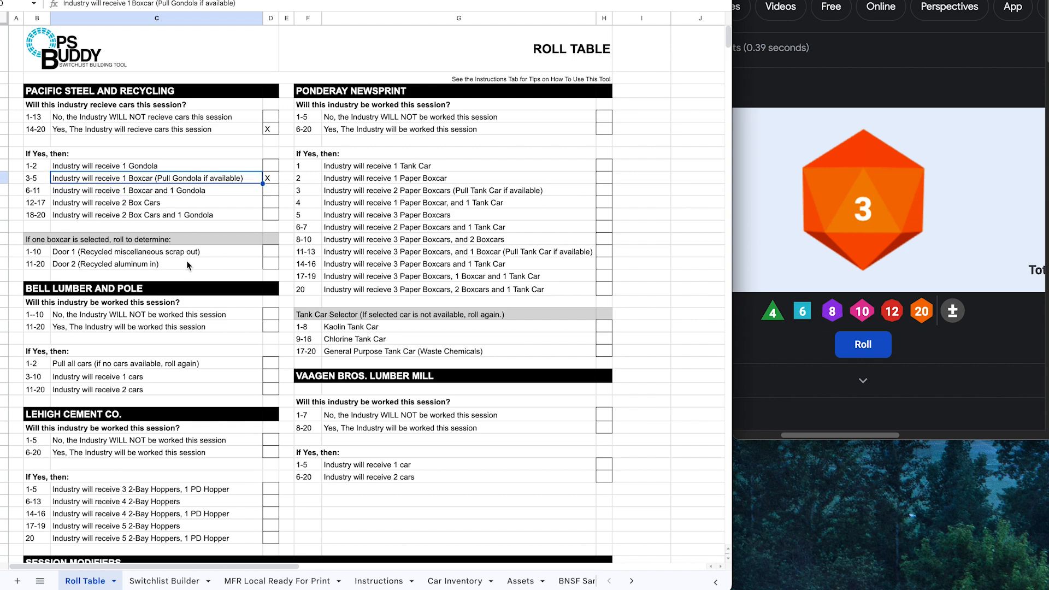
Step: Roll for the door and mark Door 2, then roll for Bell Lumber and select its 1--10 No box
{"action": "left_click", "coordinate": [852, 348]}
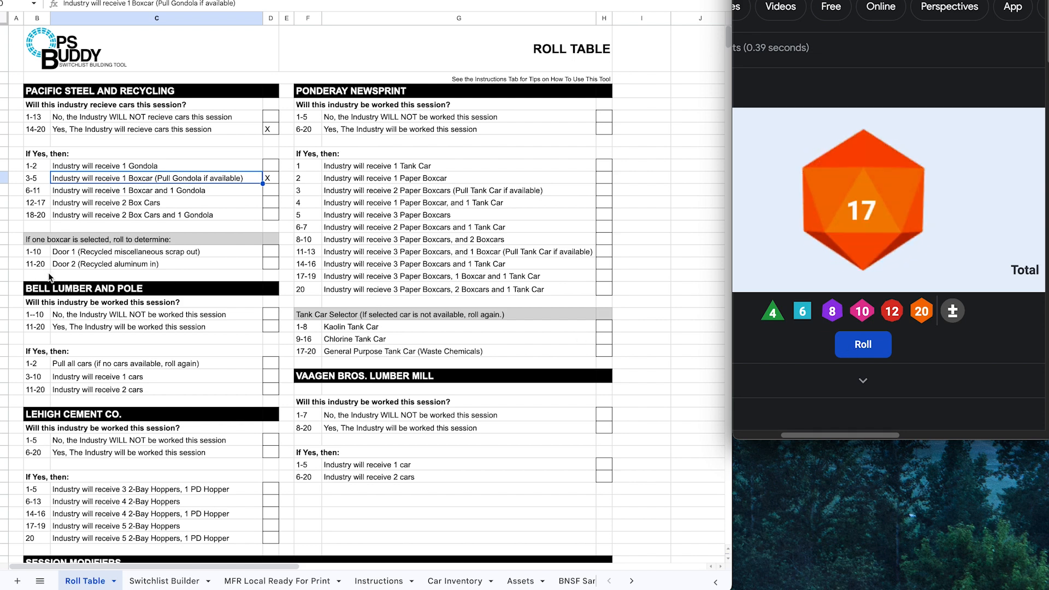
{"action": "left_click", "coordinate": [268, 263]}
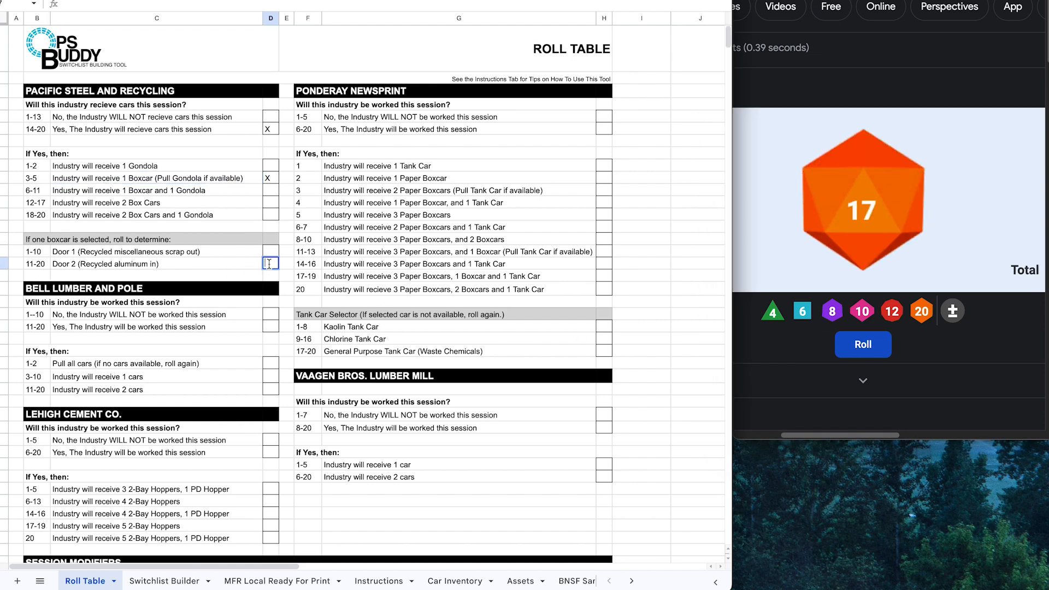
{"action": "left_click", "coordinate": [221, 309]}
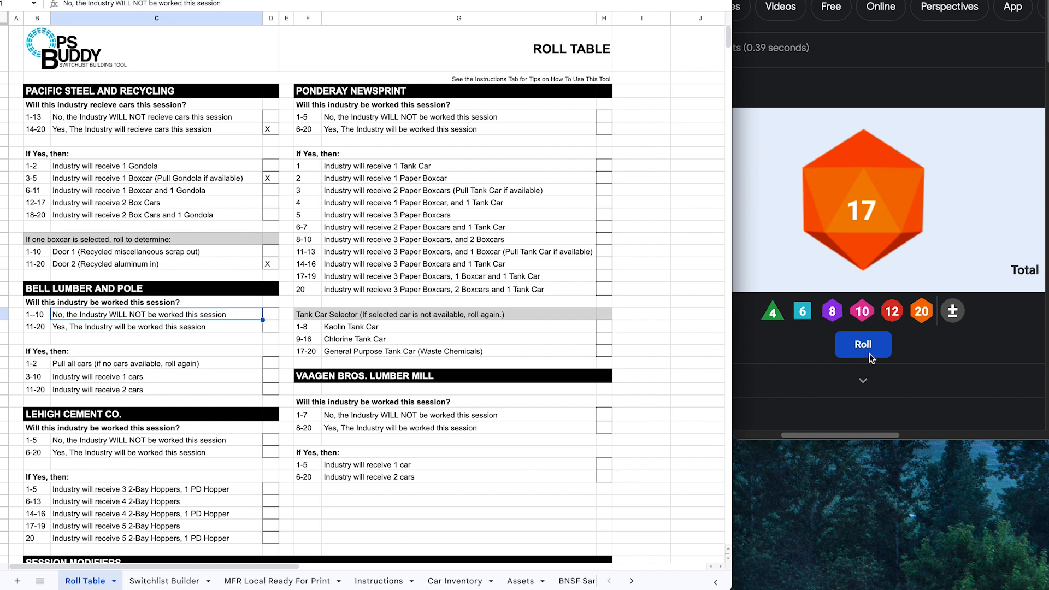
{"action": "left_click", "coordinate": [863, 345]}
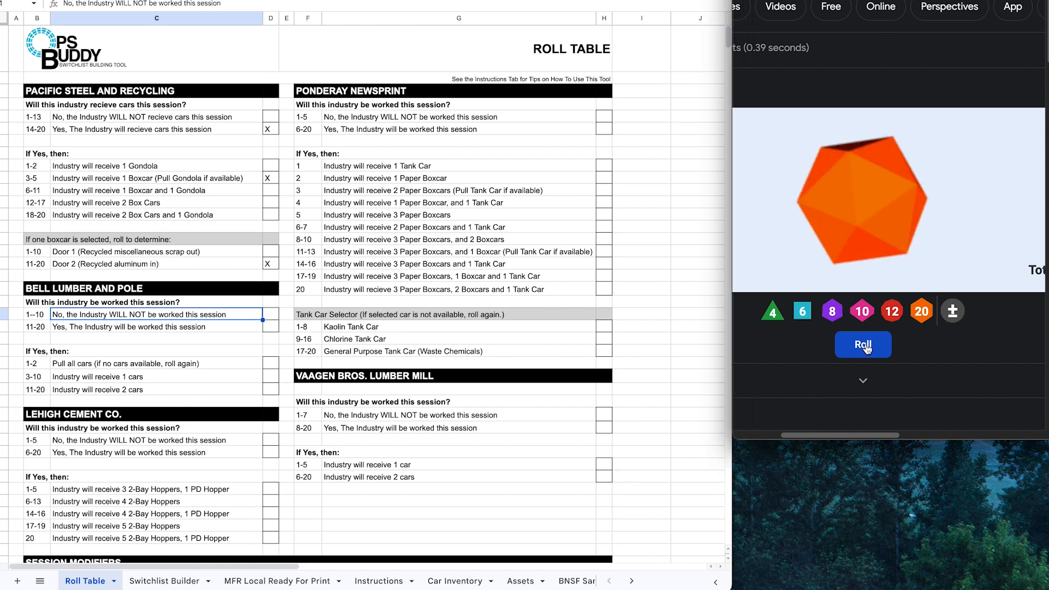
{"action": "left_click", "coordinate": [272, 315]}
{"action": "double_click", "coordinate": [271, 314]}
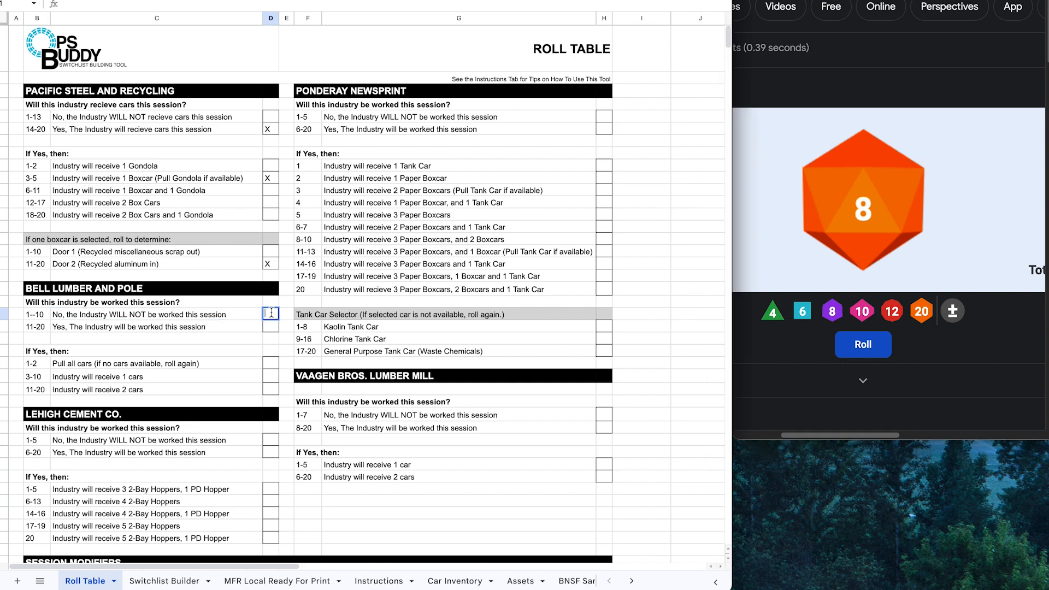
Step: Finish Bell Lumber's not-worked X, then roll for Lehigh Cement and mark its 6-20 Yes row
{"action": "type", "text": "X"}
{"action": "left_click", "coordinate": [272, 339]}
{"action": "scroll", "coordinate": [270, 336], "scroll_direction": "down", "scroll_amount": 1}
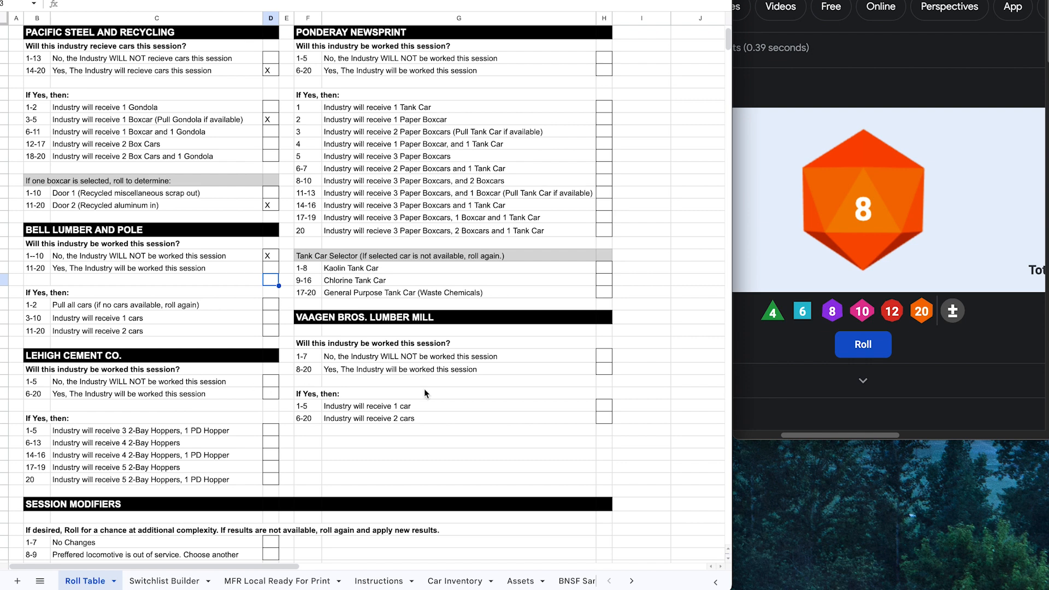
{"action": "left_click", "coordinate": [835, 391]}
{"action": "left_click", "coordinate": [858, 352]}
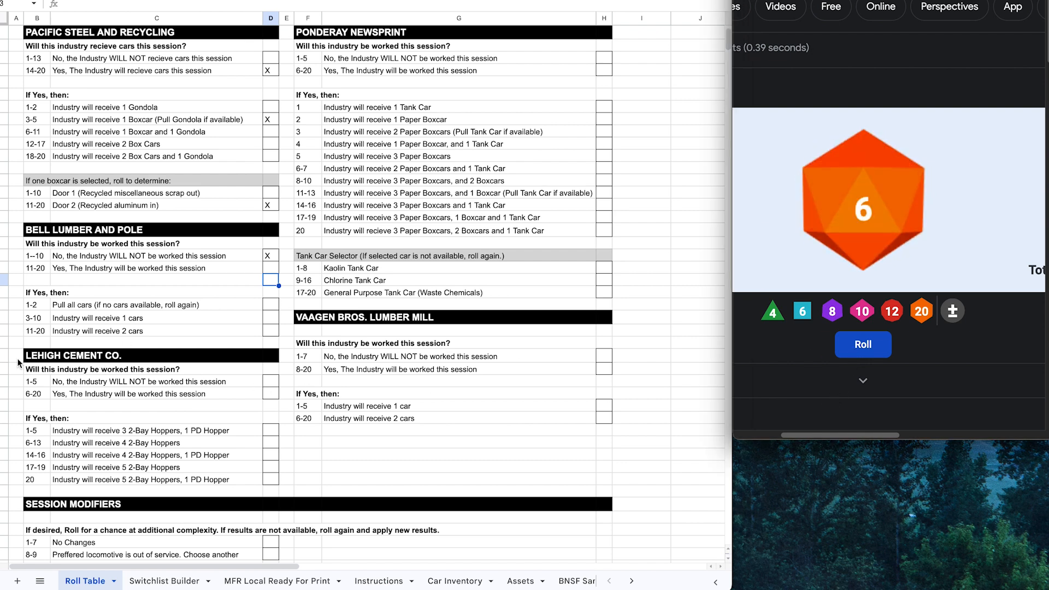
{"action": "left_click", "coordinate": [275, 393]}
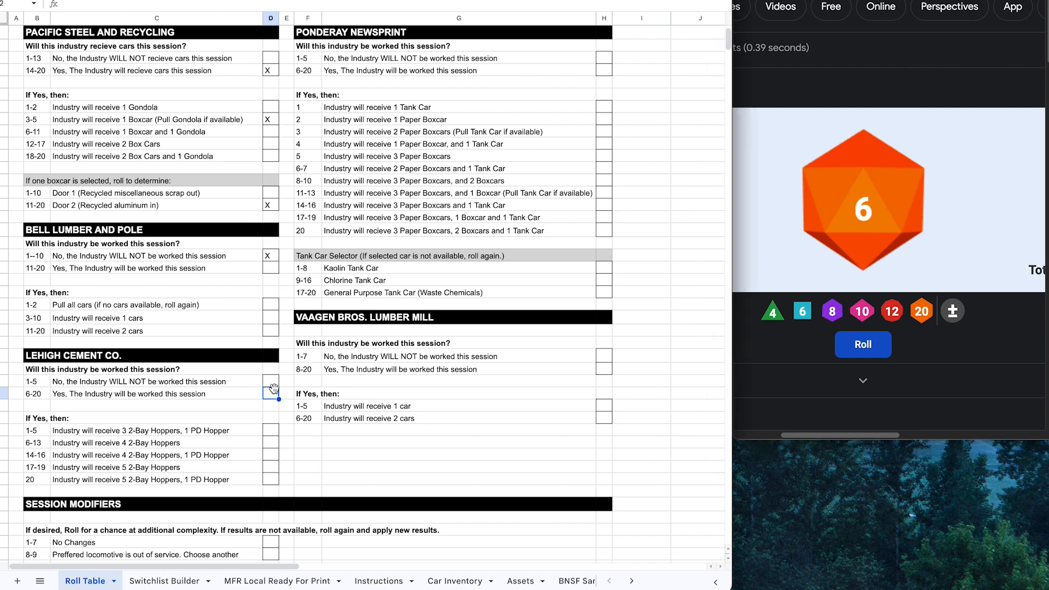
{"action": "type", "text": "X"}
{"action": "left_click", "coordinate": [822, 352]}
Step: Roll for Lehigh's car count and mark the row 20 result: 5 2-Bay Hoppers, 1 PD Hopper
{"action": "left_click", "coordinate": [844, 349]}
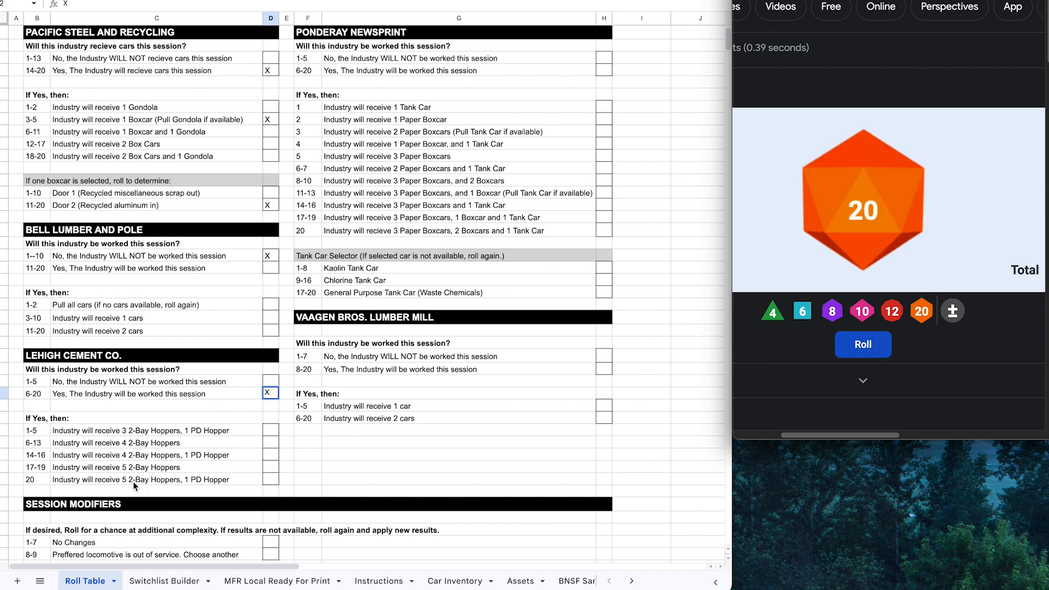
{"action": "left_click", "coordinate": [267, 477]}
{"action": "type", "text": "X"}
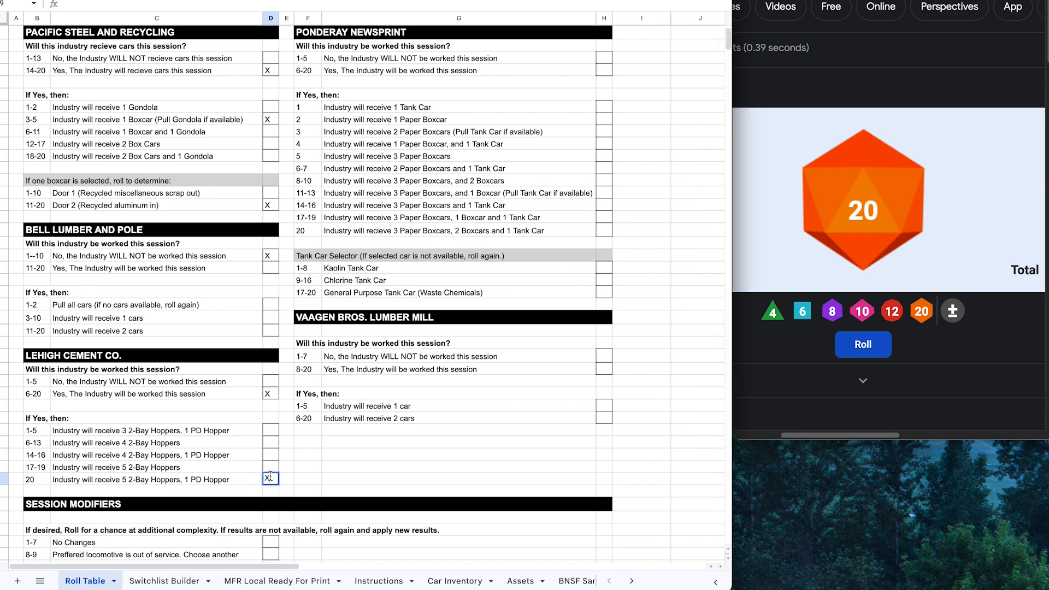
{"action": "left_click", "coordinate": [318, 479]}
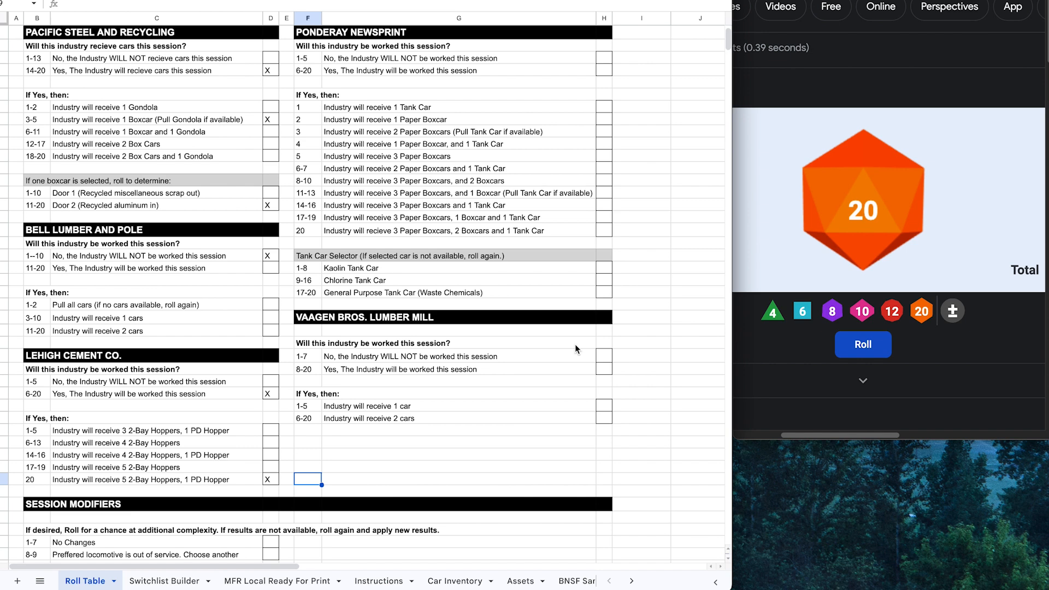
Step: Roll the d20 twice for Ponderay Newsprint
{"action": "left_click", "coordinate": [806, 364]}
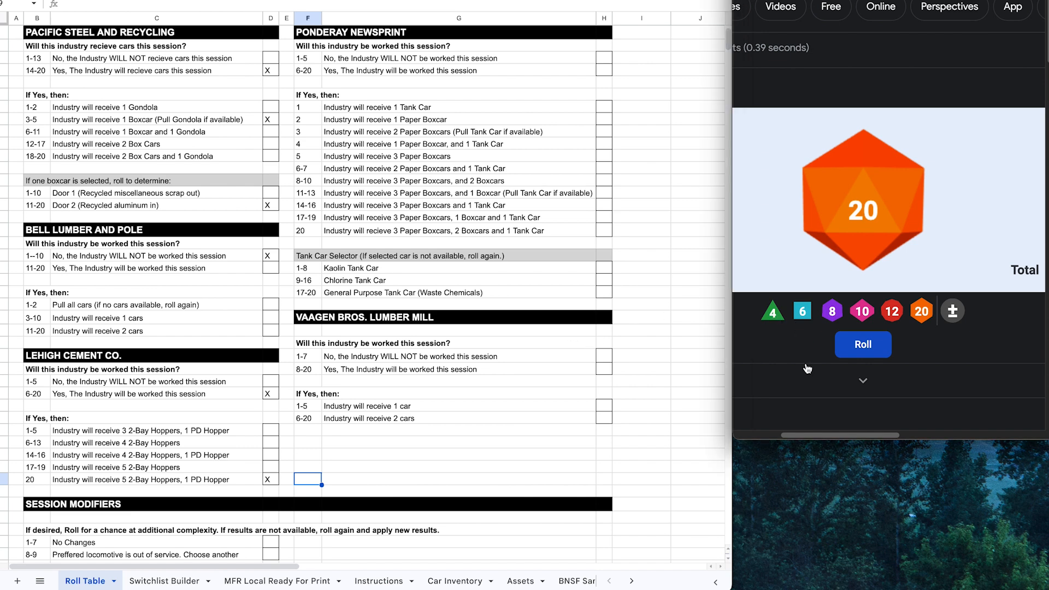
{"action": "left_click", "coordinate": [861, 346]}
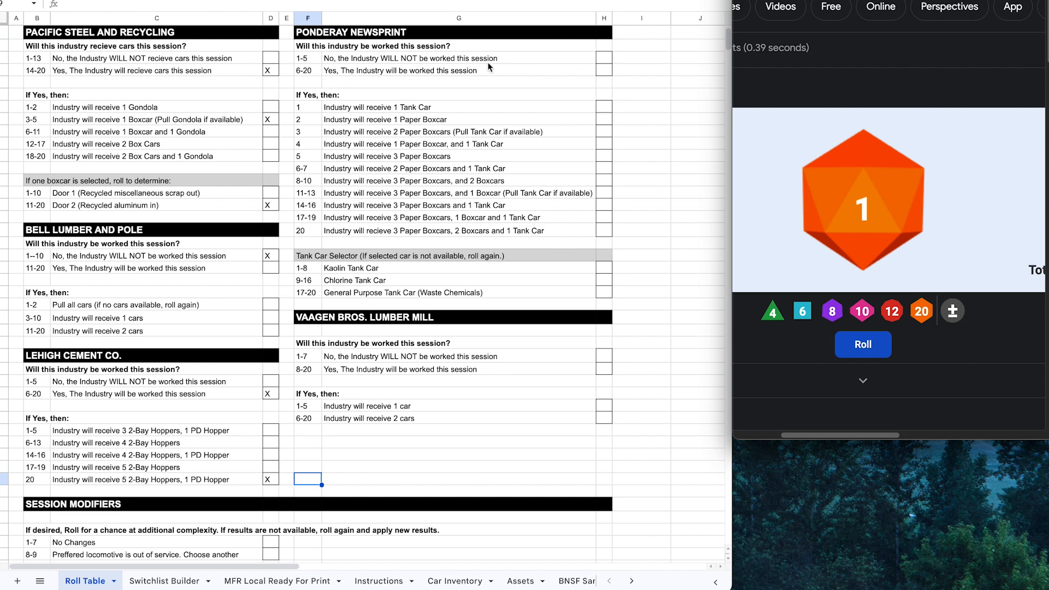
{"action": "left_click", "coordinate": [601, 57]}
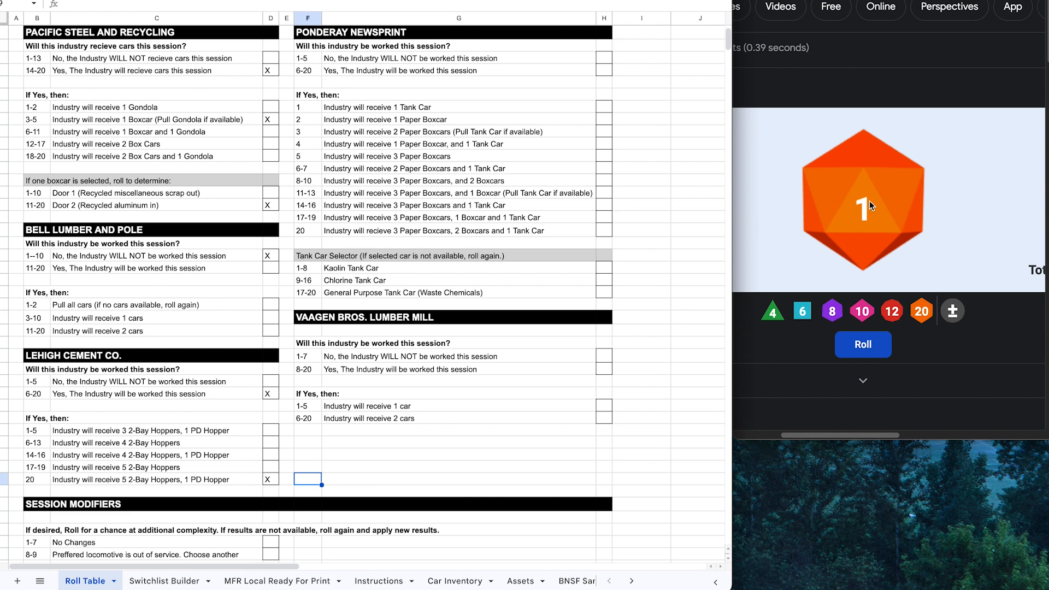
{"action": "left_click", "coordinate": [885, 347]}
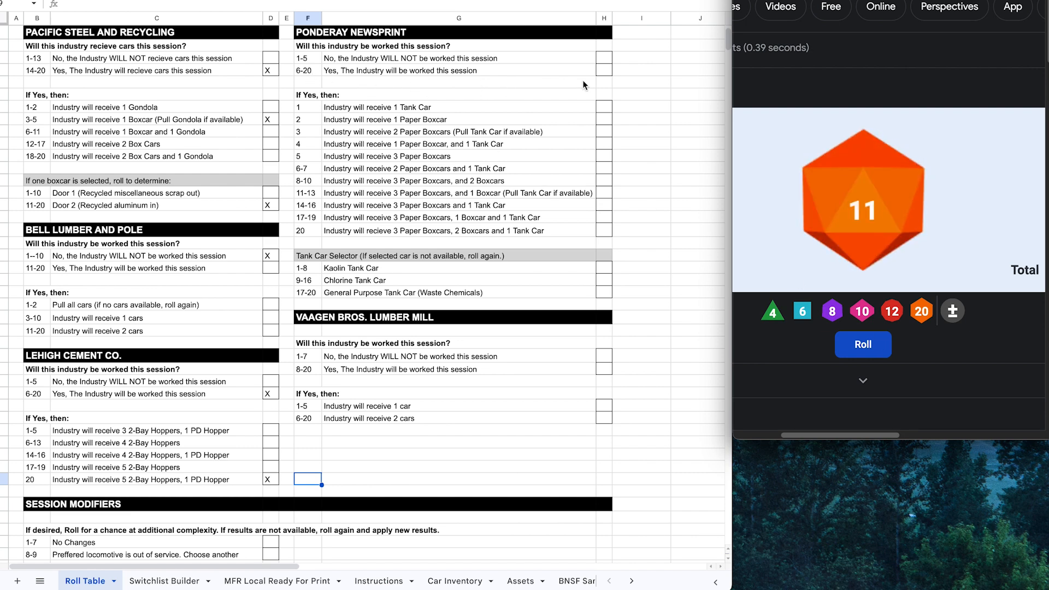
Step: Mark Ponderay's 6-20 Yes row, then mark the 14-16 result: 3 Paper Boxcars and 1 Tank Car
{"action": "left_click", "coordinate": [601, 71]}
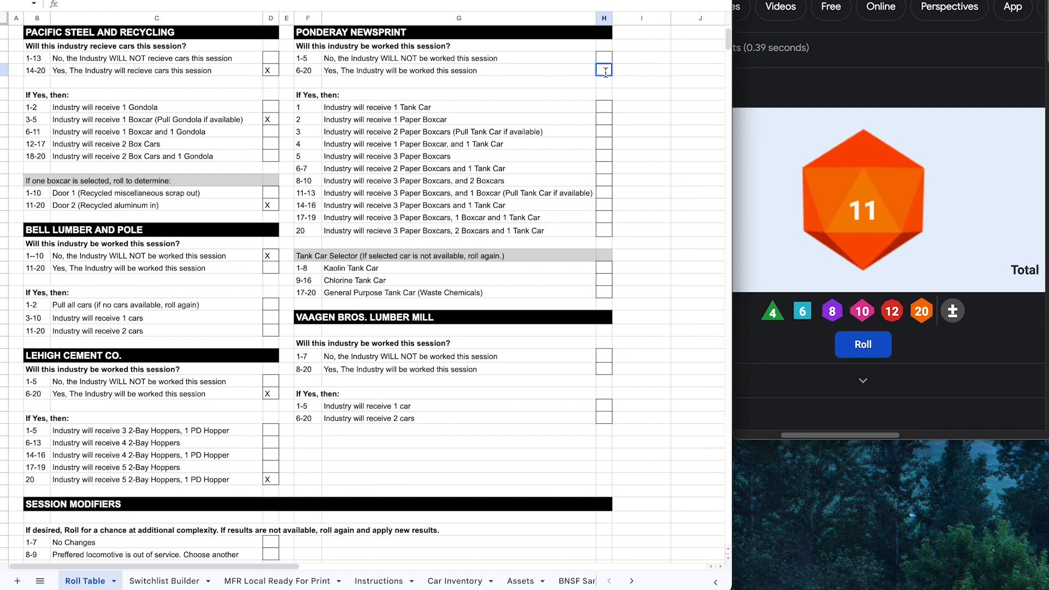
{"action": "type", "text": "X"}
{"action": "left_click", "coordinate": [866, 343]}
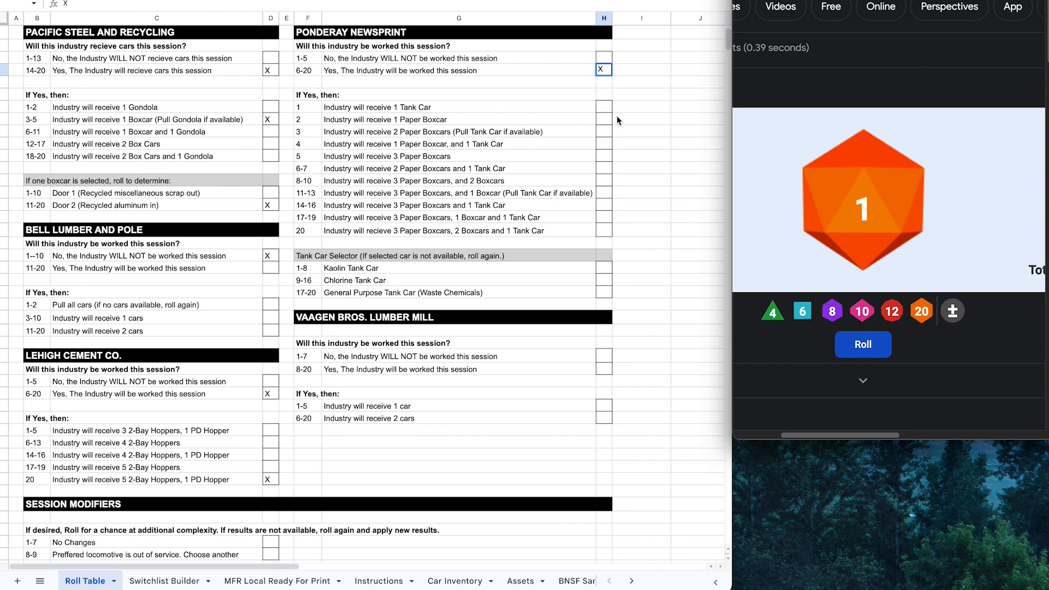
{"action": "left_click", "coordinate": [863, 353]}
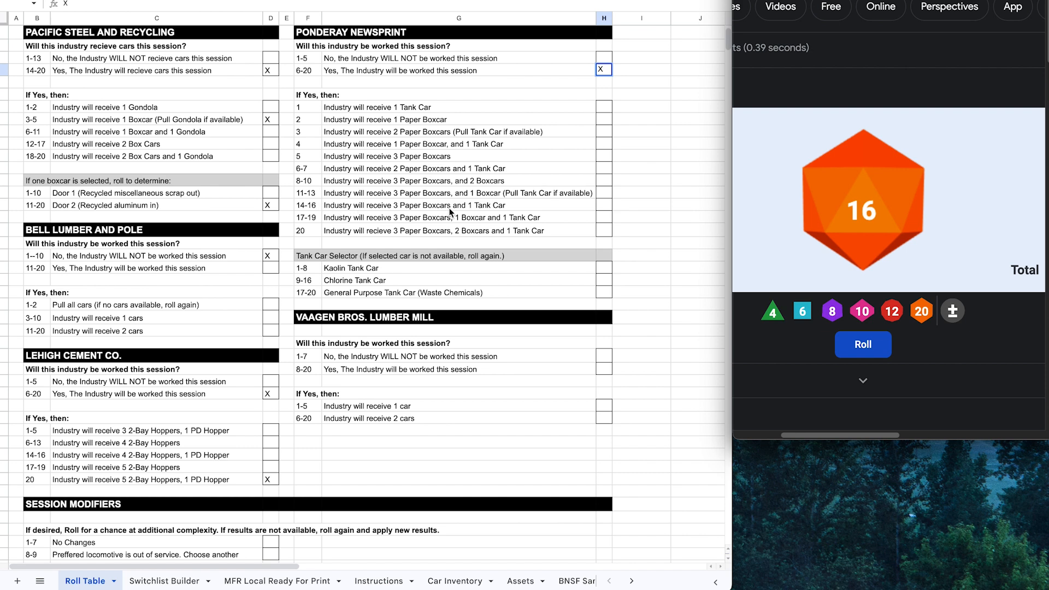
{"action": "left_click", "coordinate": [603, 206]}
{"action": "type", "text": "X"}
{"action": "left_click", "coordinate": [631, 232]}
Step: Roll for Vaagen Bros. Lumber Mill and mark its 1-7 No row with X
{"action": "left_click", "coordinate": [807, 374]}
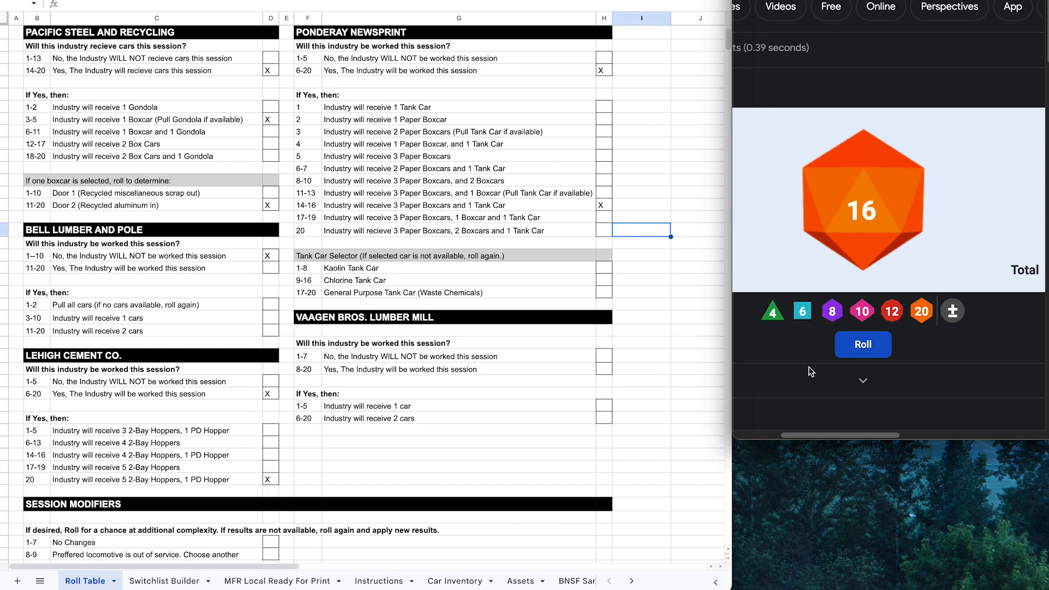
{"action": "left_click", "coordinate": [857, 354]}
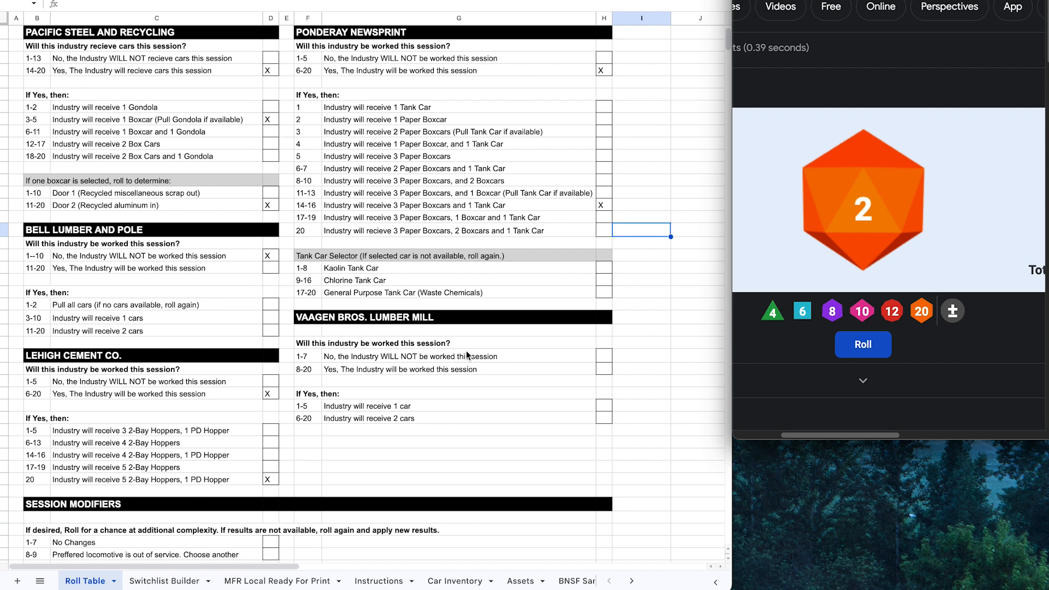
{"action": "double_click", "coordinate": [605, 355]}
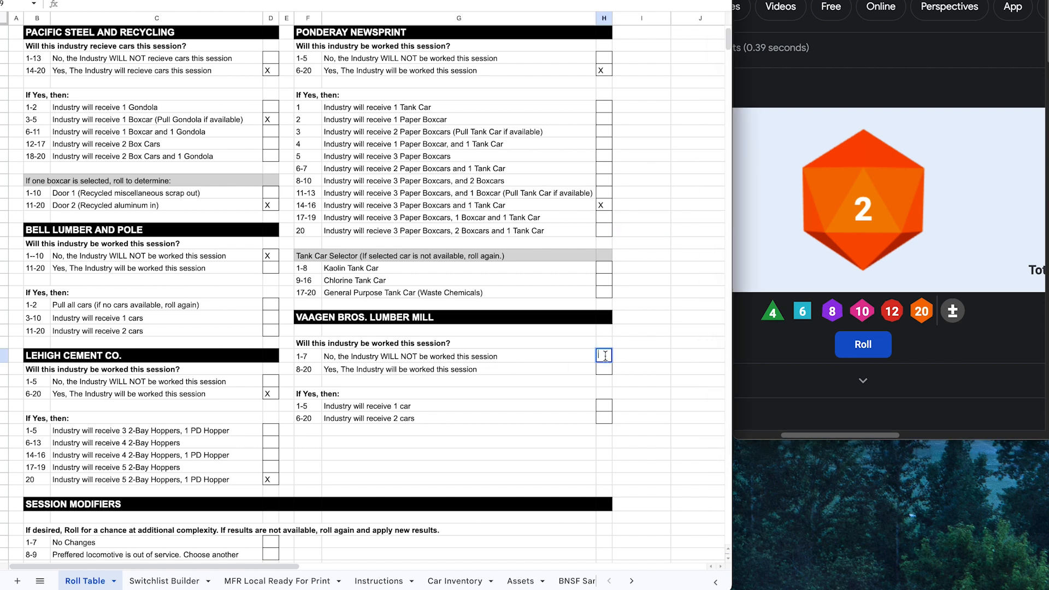
{"action": "type", "text": "X"}
{"action": "key", "text": "Tab"}
Step: Scroll down to Session Modifiers and roll the d20 for the session modifier
{"action": "scroll", "coordinate": [631, 360], "scroll_direction": "down", "scroll_amount": 3}
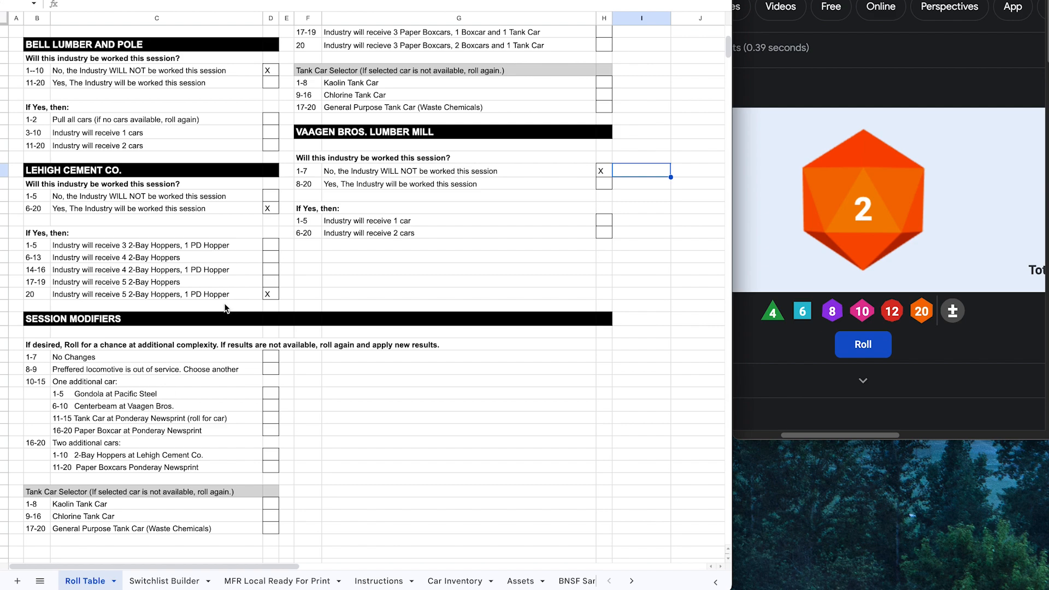
{"action": "scroll", "coordinate": [241, 347], "scroll_direction": "up", "scroll_amount": 3}
{"action": "scroll", "coordinate": [363, 318], "scroll_direction": "up", "scroll_amount": 3}
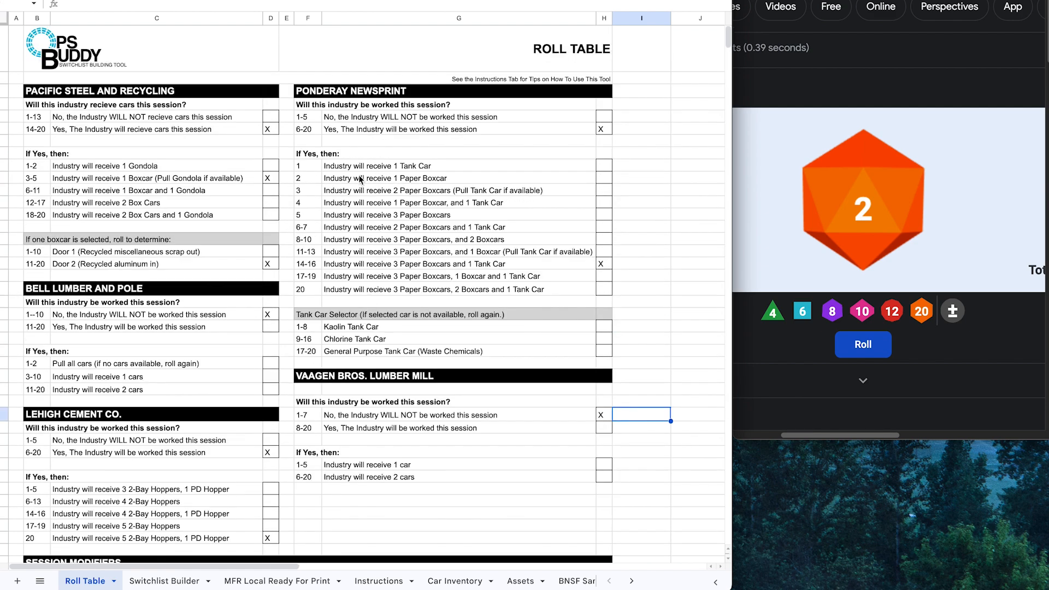
{"action": "scroll", "coordinate": [401, 271], "scroll_direction": "down", "scroll_amount": 1}
{"action": "scroll", "coordinate": [400, 270], "scroll_direction": "down", "scroll_amount": 3}
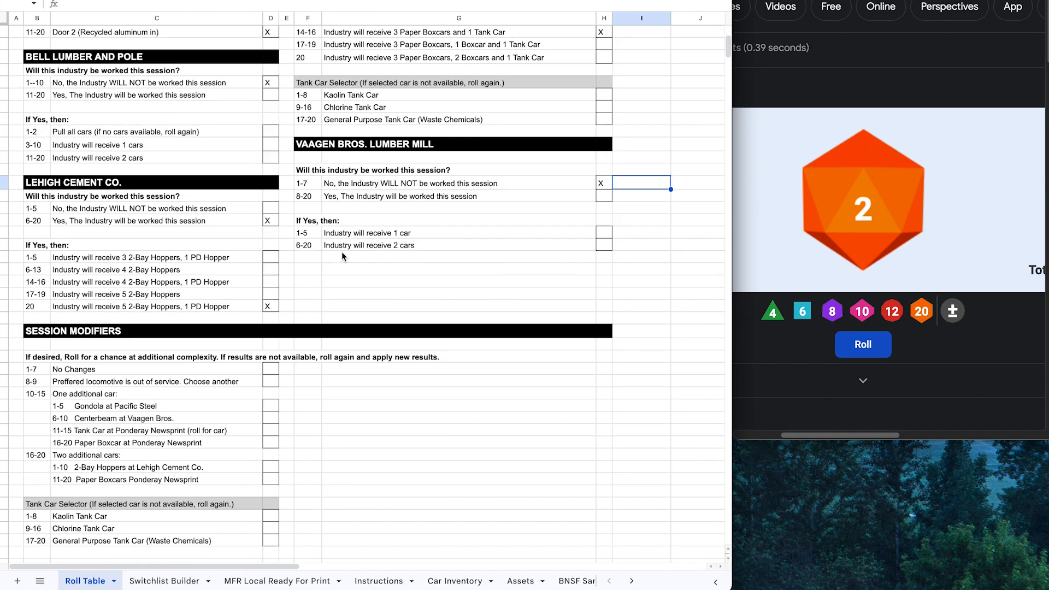
{"action": "scroll", "coordinate": [171, 453], "scroll_direction": "down", "scroll_amount": 2}
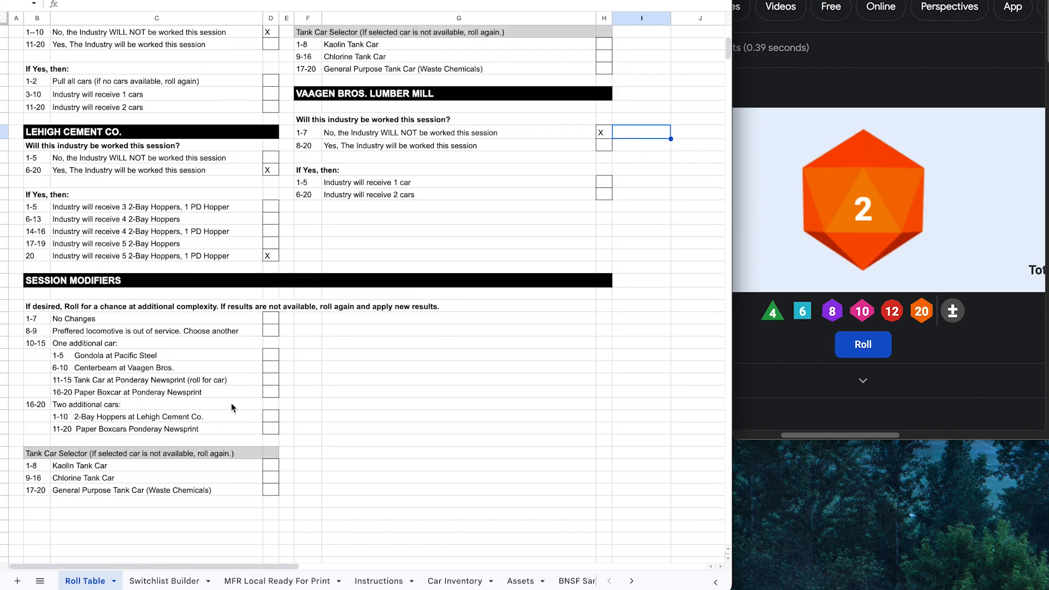
{"action": "left_click", "coordinate": [856, 349]}
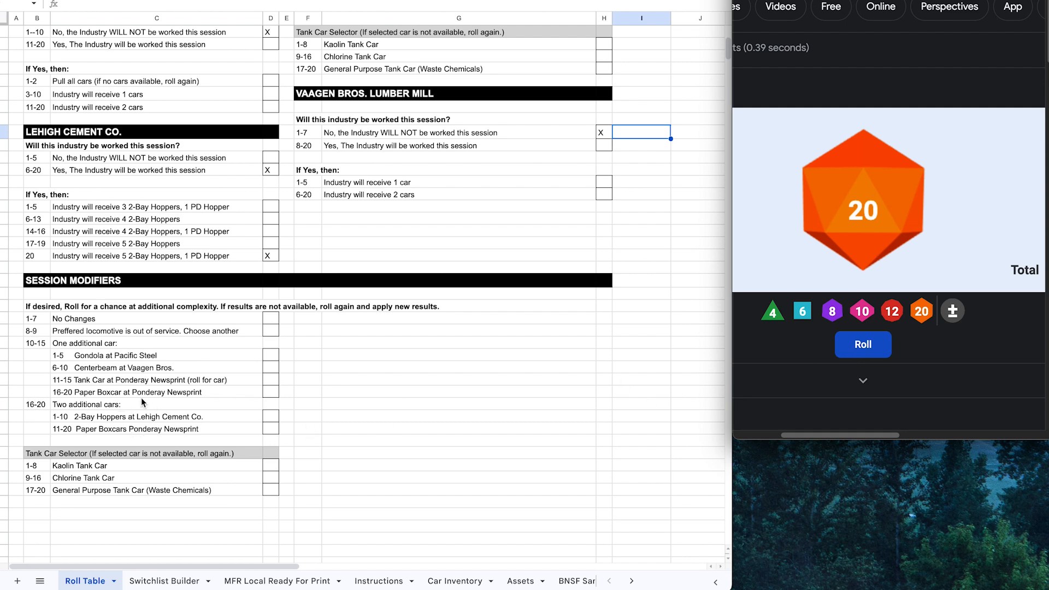
Step: Roll for additional cars and mark 1-10: 2-Bay Hoppers at Lehigh Cement Co. with X
{"action": "left_click", "coordinate": [839, 372]}
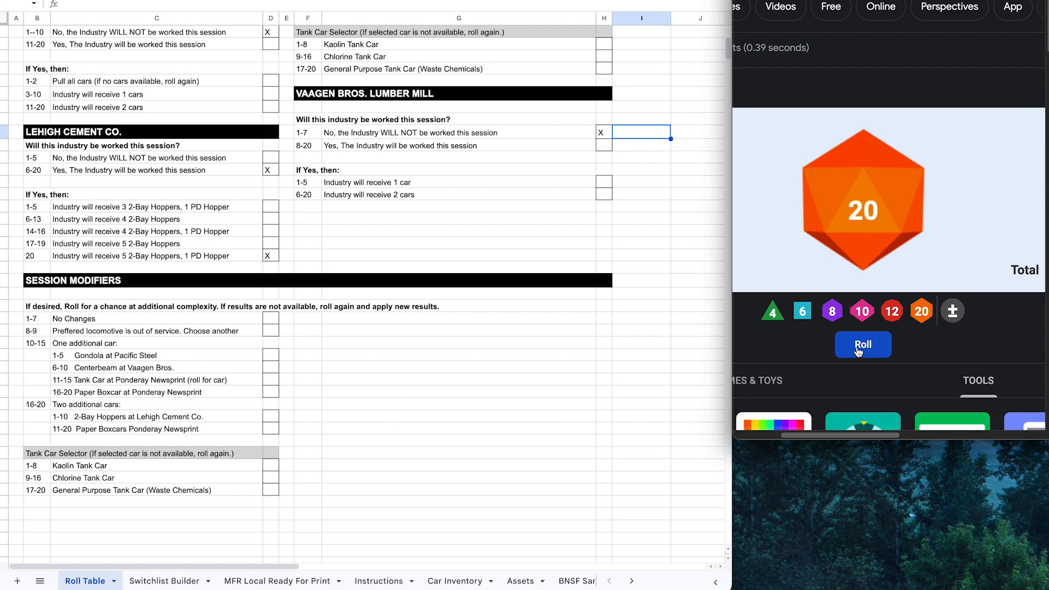
{"action": "left_click", "coordinate": [859, 350]}
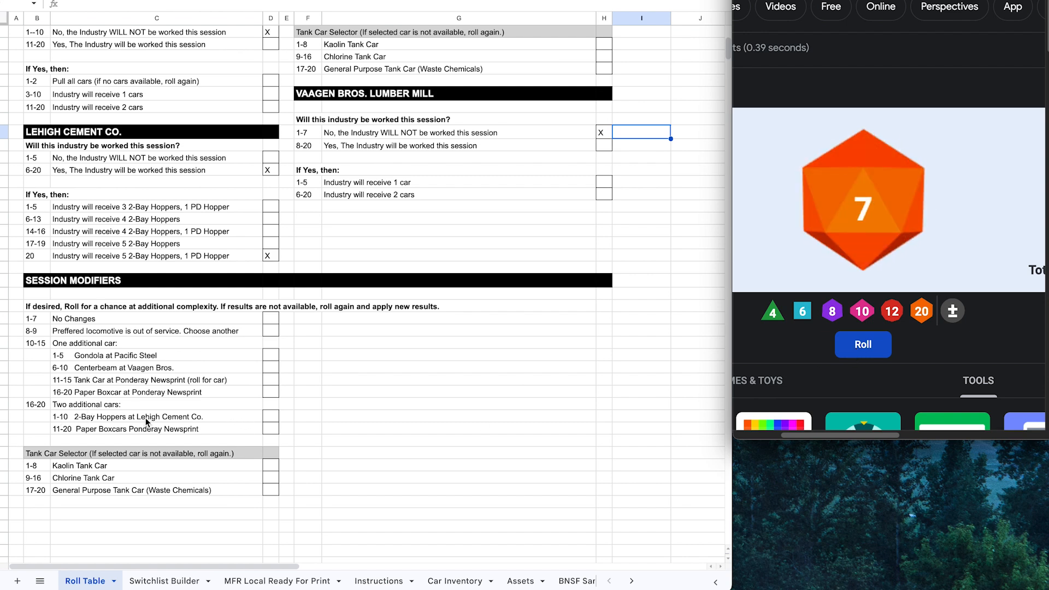
{"action": "left_click", "coordinate": [268, 417]}
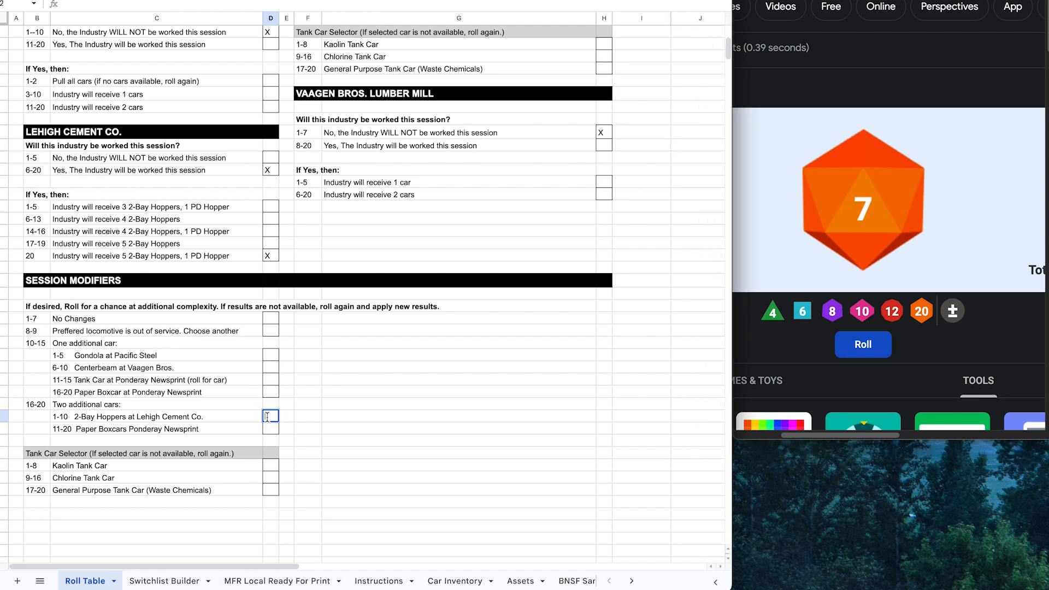
{"action": "type", "text": "X"}
{"action": "left_click", "coordinate": [312, 421]}
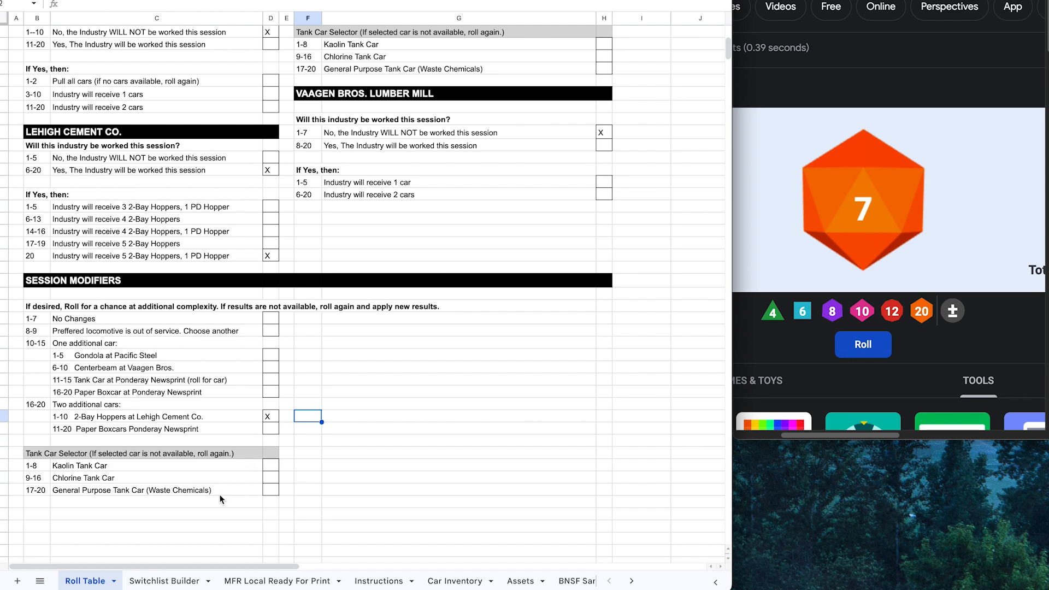
Step: Review the Switchlist Builder sheet and select flatcars UP 275239 and TTZX 856910 in Boyer Yard
{"action": "left_click", "coordinate": [158, 581]}
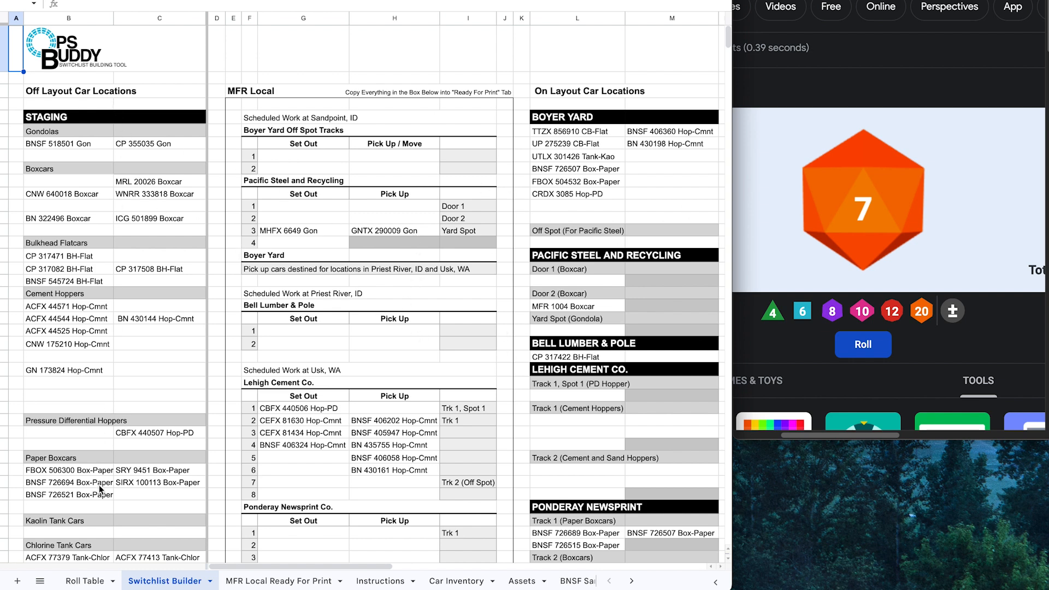
{"action": "scroll", "coordinate": [113, 262], "scroll_direction": "down", "scroll_amount": 3}
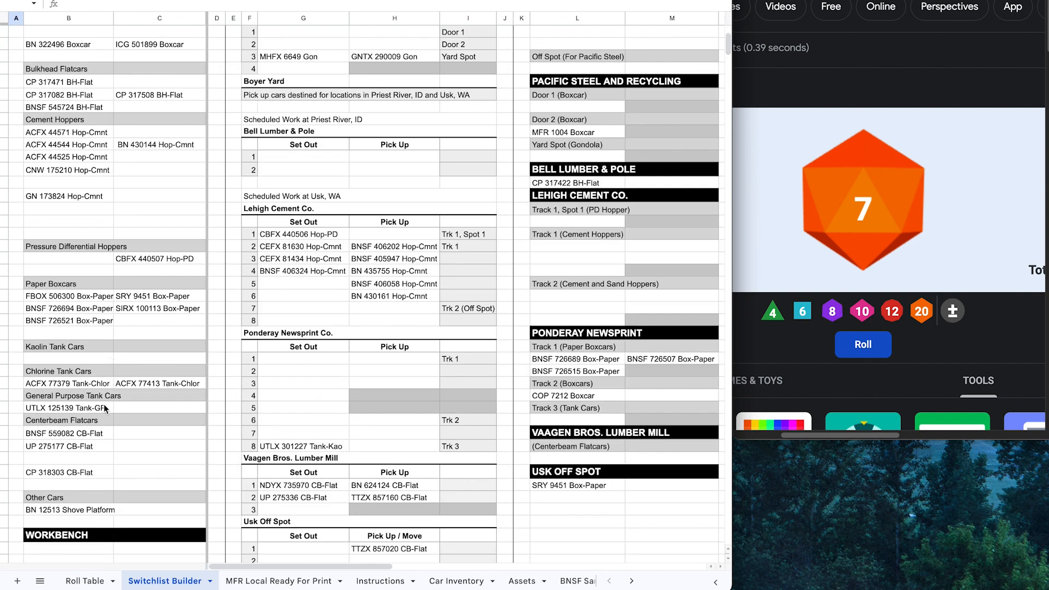
{"action": "scroll", "coordinate": [101, 431], "scroll_direction": "up", "scroll_amount": 3}
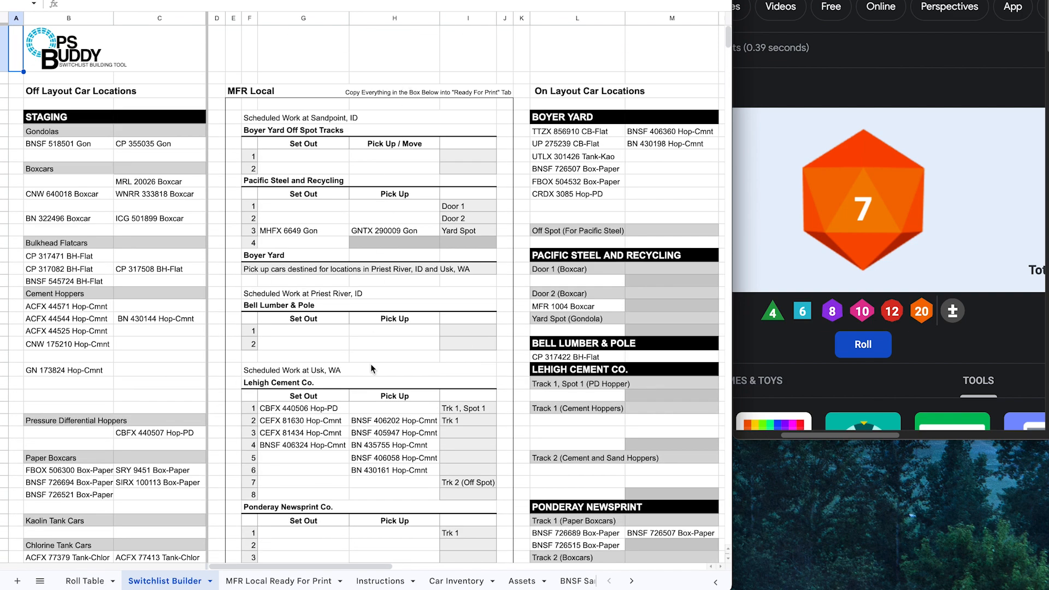
{"action": "scroll", "coordinate": [366, 478], "scroll_direction": "down", "scroll_amount": 2}
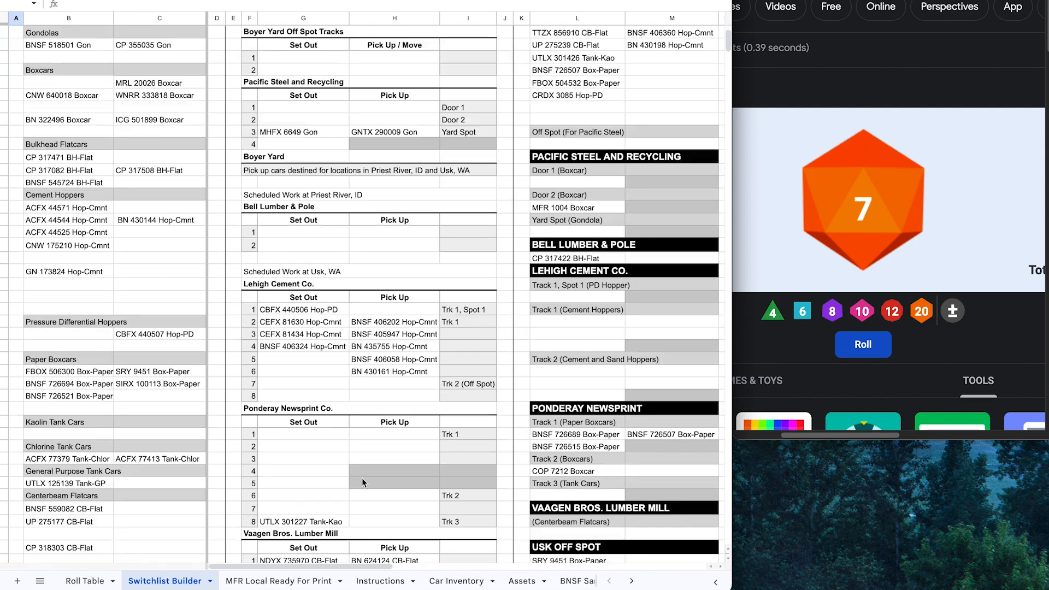
{"action": "scroll", "coordinate": [355, 470], "scroll_direction": "up", "scroll_amount": 2}
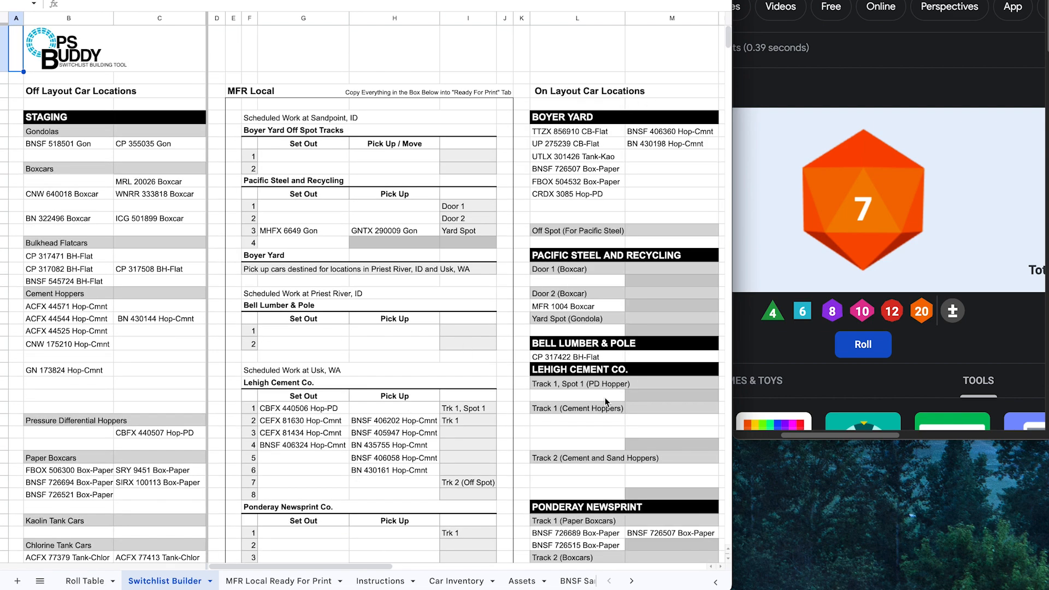
{"action": "scroll", "coordinate": [609, 367], "scroll_direction": "down", "scroll_amount": 2}
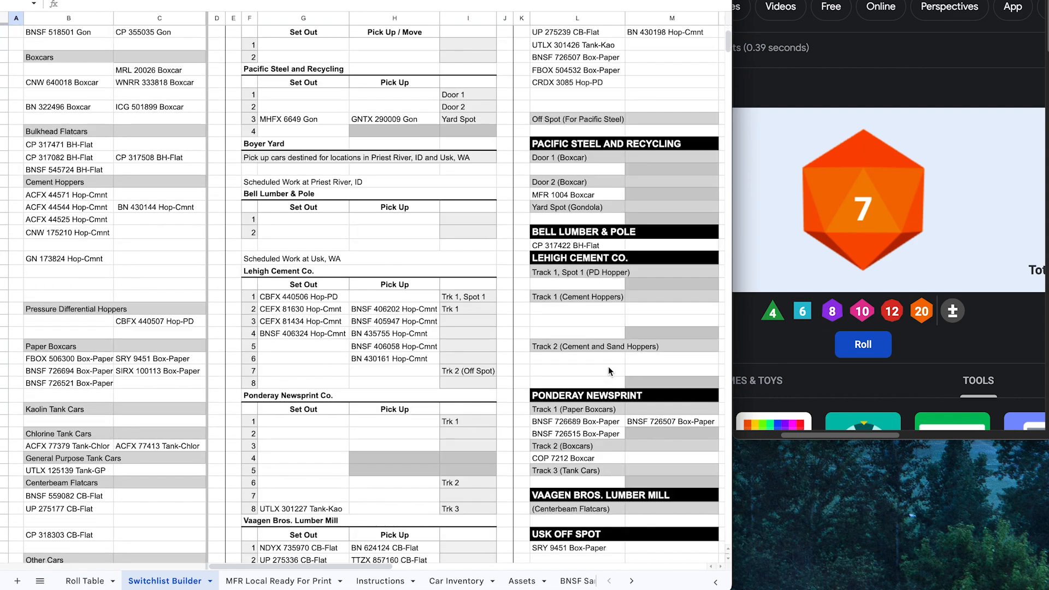
{"action": "scroll", "coordinate": [611, 404], "scroll_direction": "down", "scroll_amount": 2}
{"action": "scroll", "coordinate": [608, 396], "scroll_direction": "up", "scroll_amount": 4}
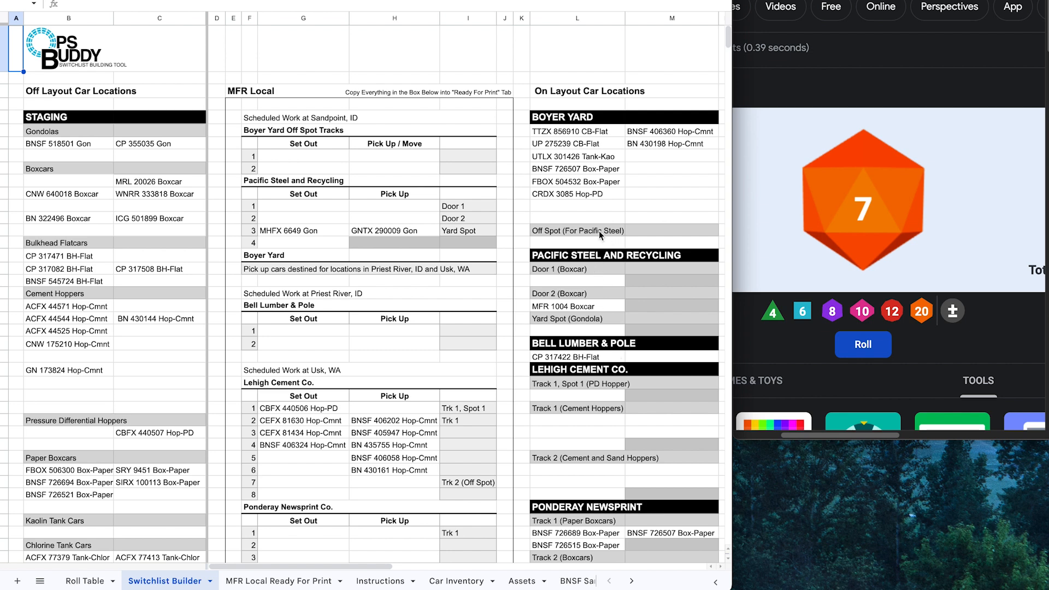
{"action": "left_click", "coordinate": [579, 143]}
{"action": "left_click", "coordinate": [579, 134], "text": "shift"}
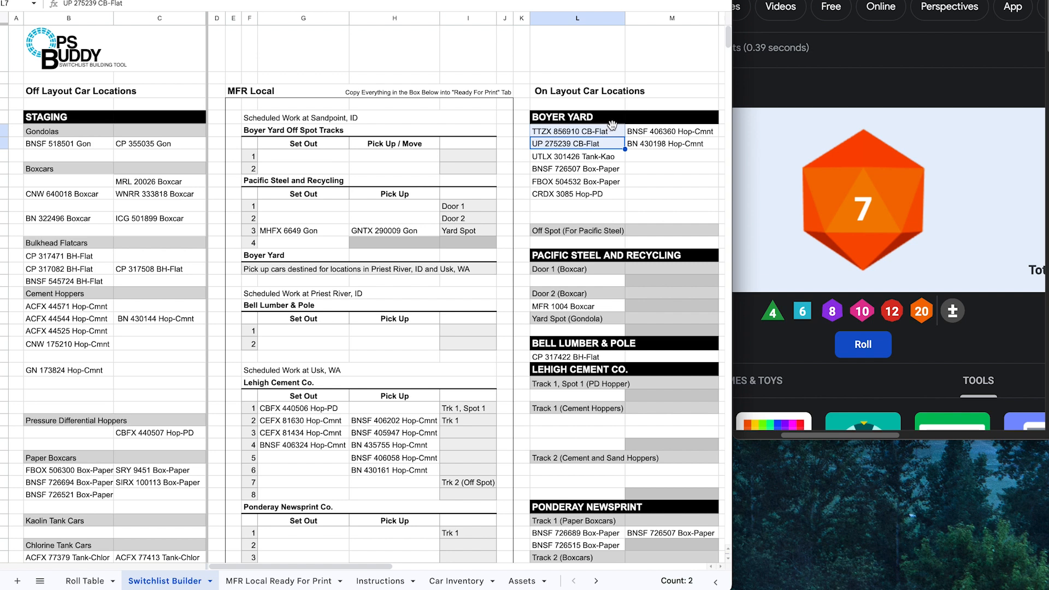
Step: Move both flatcars to Centerbeam Flatcars staging and UTLX 301426 Tank-Kao under Kaolin Tank Cars
{"action": "left_click_drag", "start_coordinate": [613, 125], "coordinate": [139, 482]}
{"action": "scroll", "coordinate": [123, 507], "scroll_direction": "down", "scroll_amount": 1}
{"action": "scroll", "coordinate": [132, 503], "scroll_direction": "down", "scroll_amount": 2}
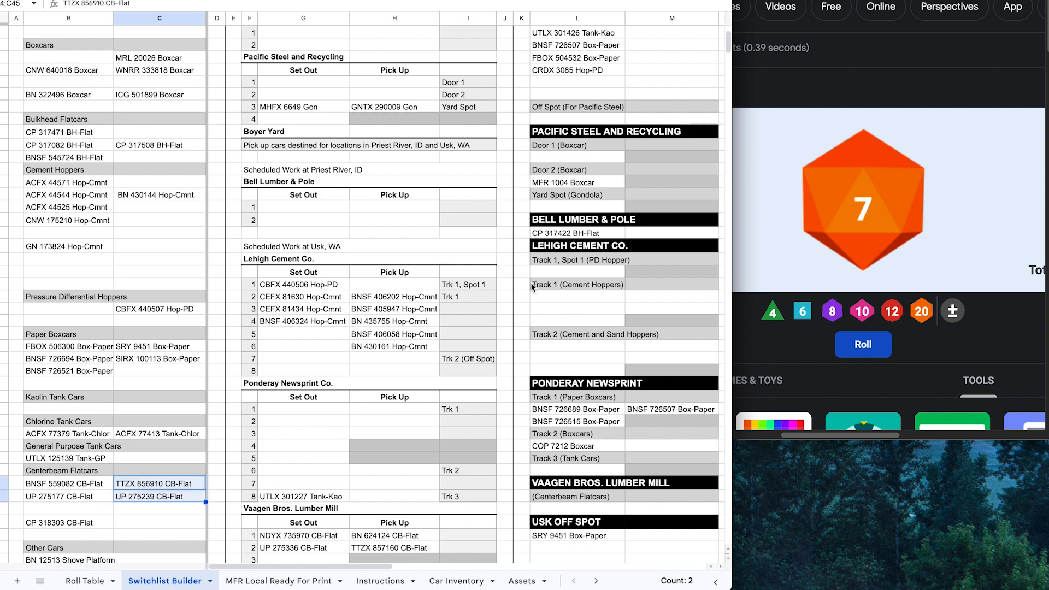
{"action": "scroll", "coordinate": [673, 152], "scroll_direction": "up", "scroll_amount": 3}
{"action": "left_click", "coordinate": [593, 155]}
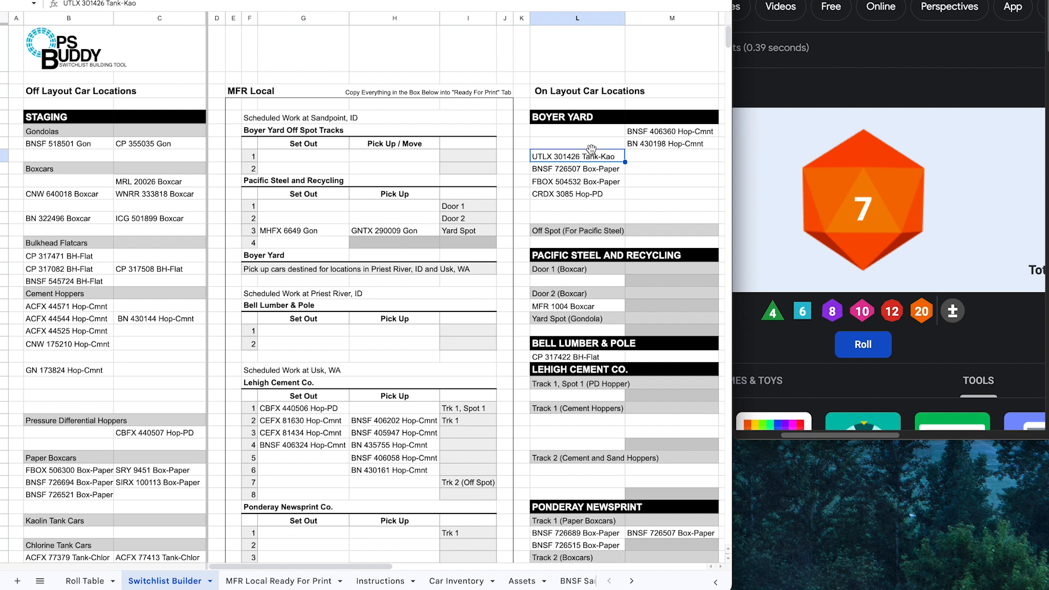
{"action": "left_click_drag", "start_coordinate": [591, 149], "coordinate": [99, 335]}
Step: Stage the paper boxcars, hoppers BNSF 406360, BN 430198 and CRDX 3085; put GNTX 290009 Gon in Boyer Yard
{"action": "scroll", "coordinate": [694, 230], "scroll_direction": "up", "scroll_amount": 4}
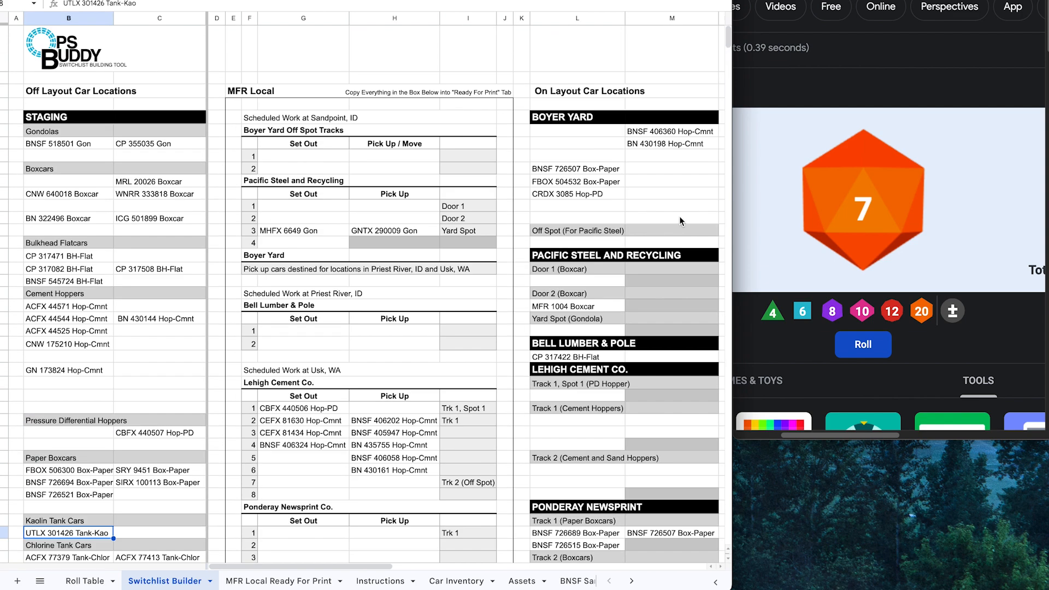
{"action": "left_click_drag", "start_coordinate": [606, 169], "coordinate": [165, 494]}
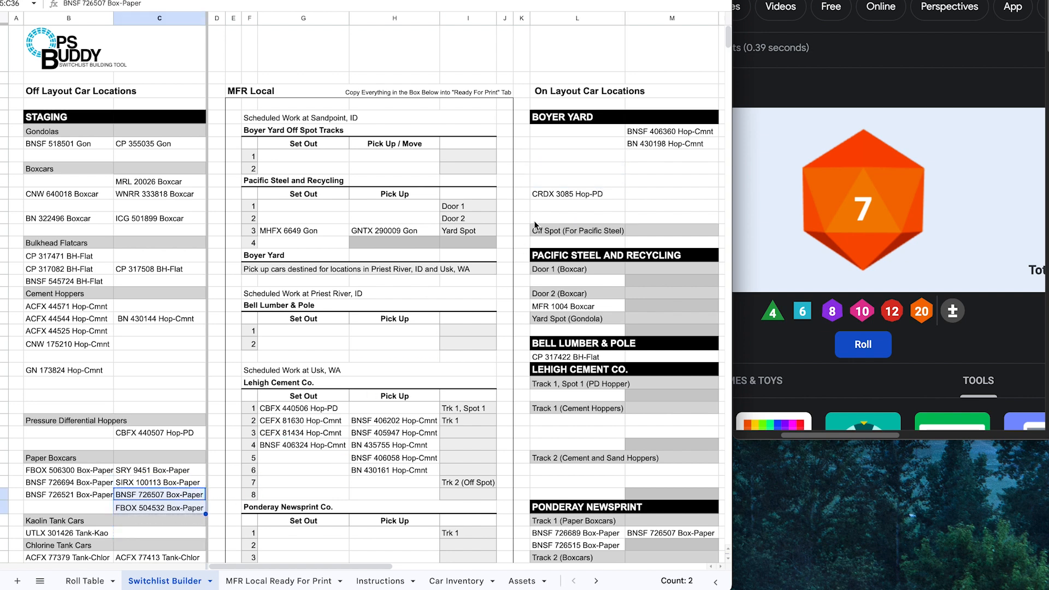
{"action": "left_click", "coordinate": [675, 145]}
{"action": "left_click", "coordinate": [676, 133], "text": "shift"}
{"action": "left_click_drag", "start_coordinate": [683, 125], "coordinate": [165, 329]}
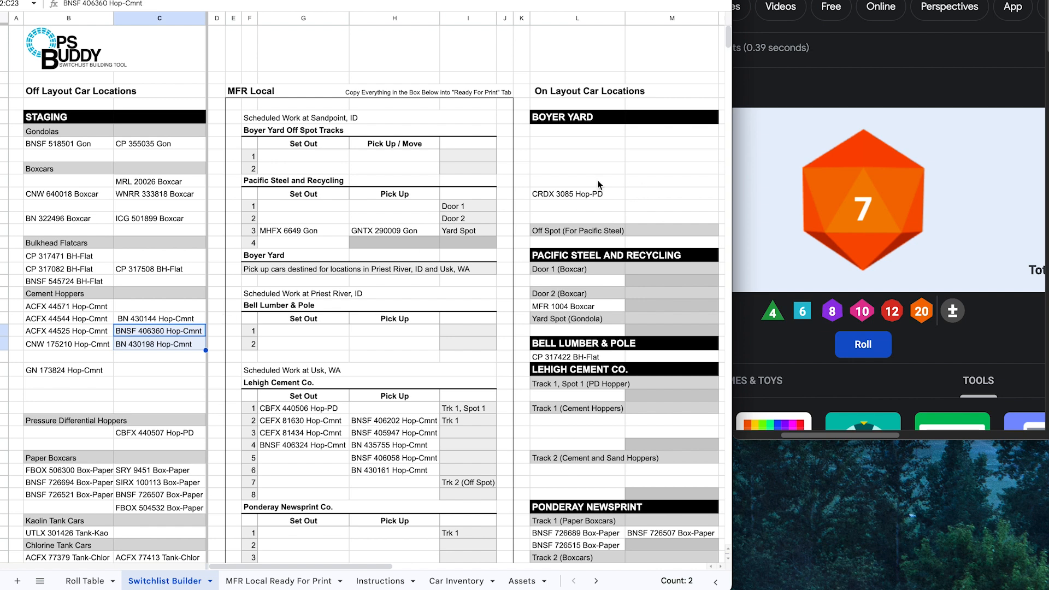
{"action": "left_click", "coordinate": [579, 193]}
{"action": "left_click_drag", "start_coordinate": [579, 189], "coordinate": [51, 428]}
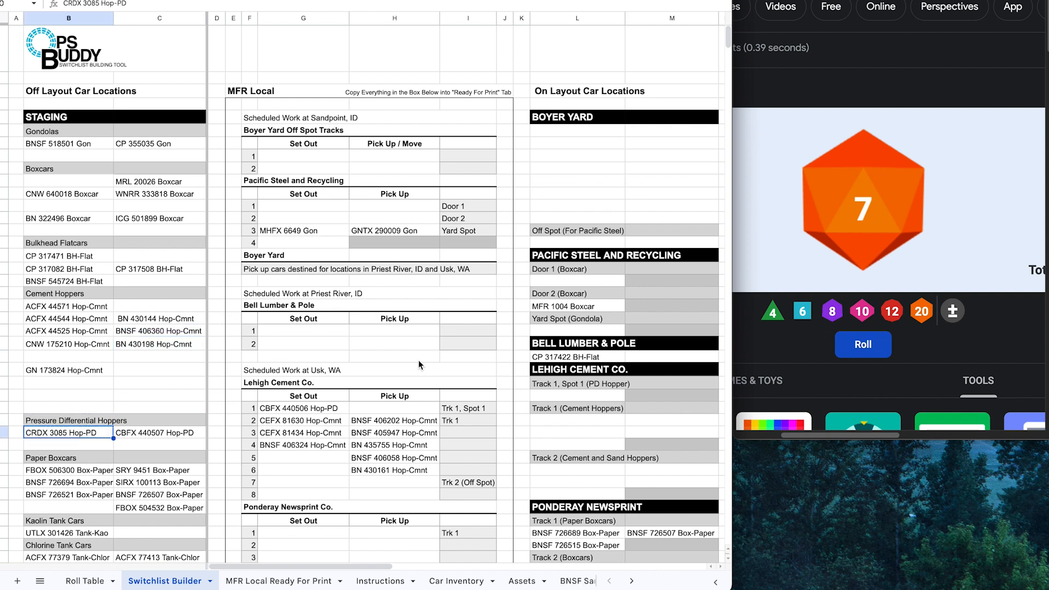
{"action": "left_click", "coordinate": [401, 230]}
{"action": "left_click_drag", "start_coordinate": [401, 225], "coordinate": [563, 133]}
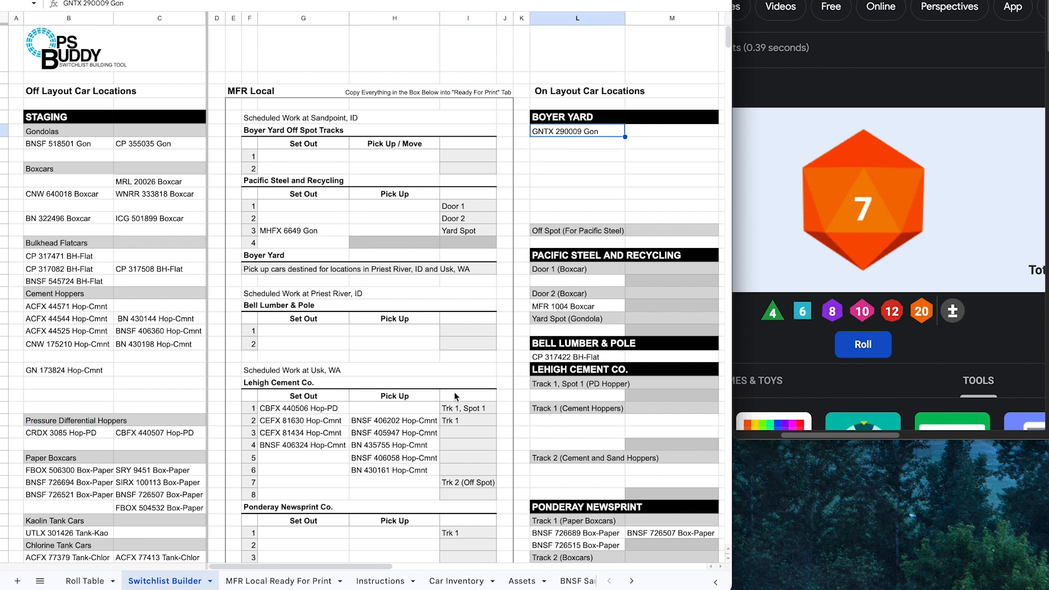
Step: Move the five Lehigh pickup hoppers and two Vaagen pickup flatcars into Boyer Yard
{"action": "left_click", "coordinate": [407, 423]}
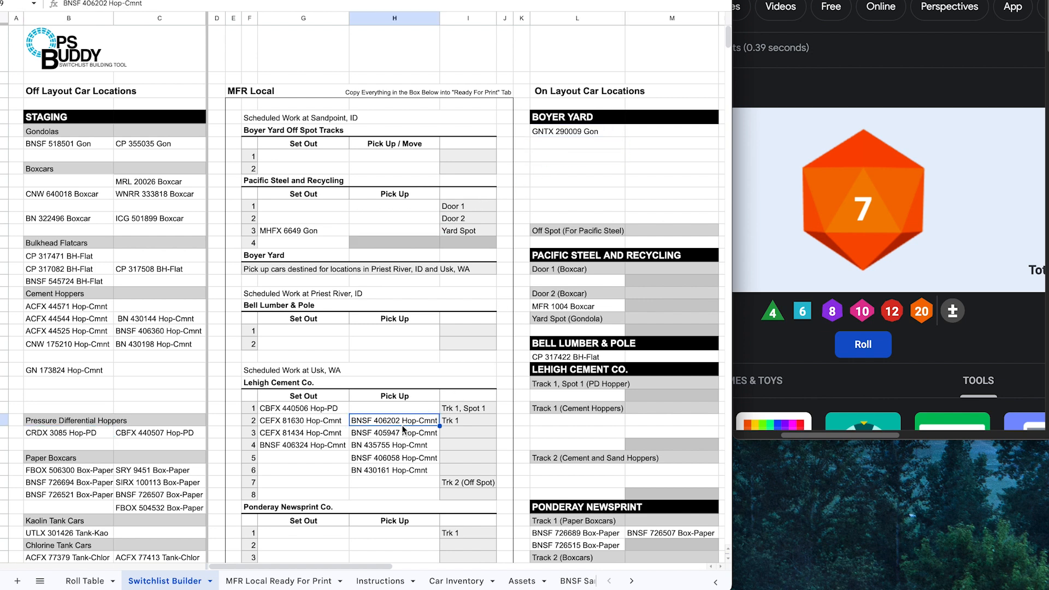
{"action": "left_click", "coordinate": [399, 471], "text": "shift"}
{"action": "left_click_drag", "start_coordinate": [402, 415], "coordinate": [561, 150]}
{"action": "scroll", "coordinate": [339, 352], "scroll_direction": "down", "scroll_amount": 4}
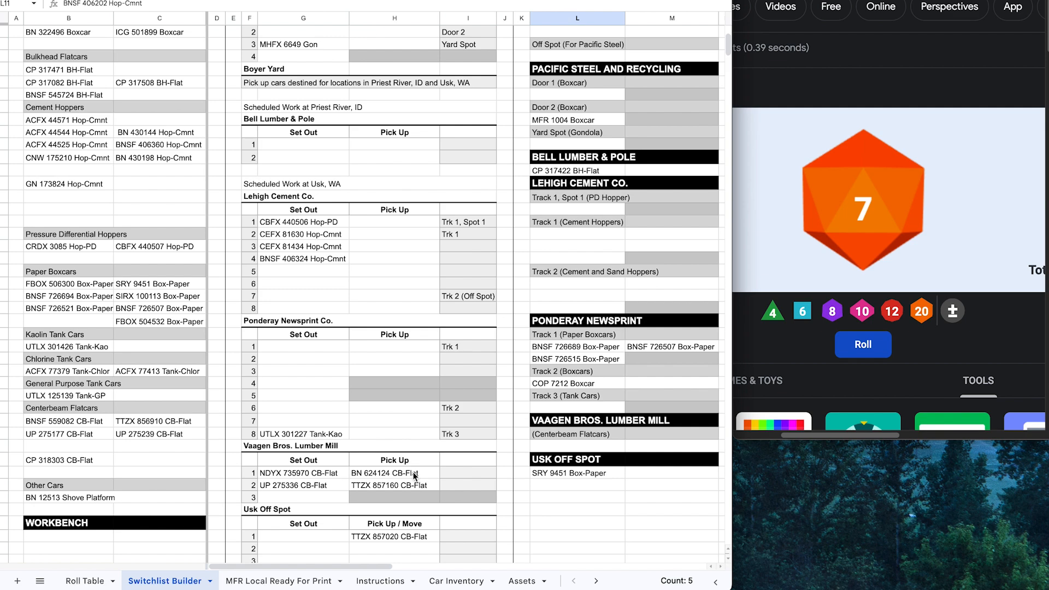
{"action": "left_click_drag", "start_coordinate": [413, 475], "coordinate": [574, 208]}
Step: Move TTZX 857020 CB-Flat to Boyer Yard and MHFX 6649 Gon to Pacific Steel's Yard Spot (Gondola)
{"action": "scroll", "coordinate": [601, 112], "scroll_direction": "up", "scroll_amount": 4}
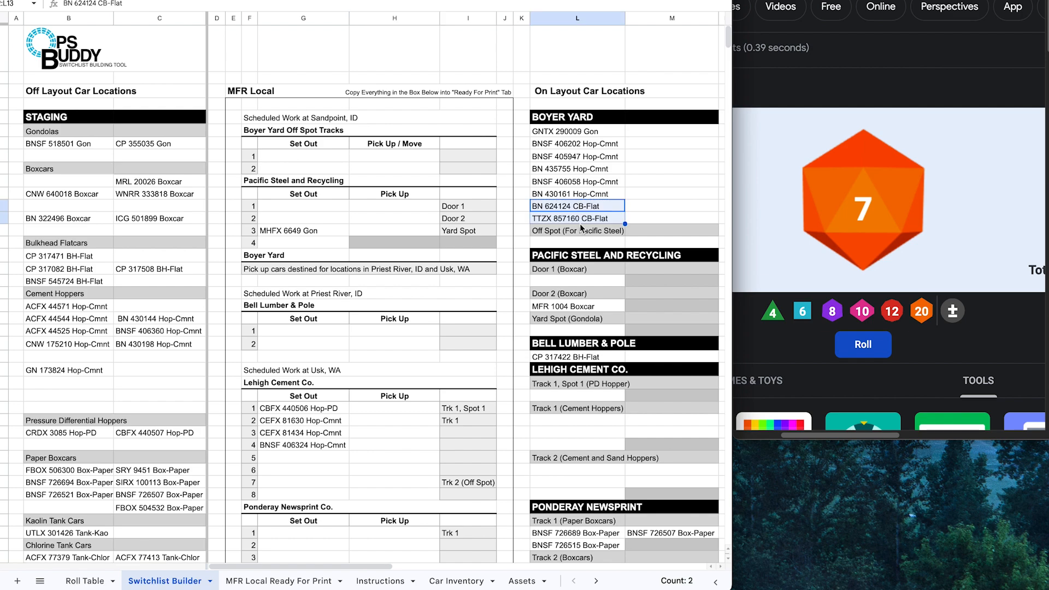
{"action": "scroll", "coordinate": [412, 339], "scroll_direction": "down", "scroll_amount": 4}
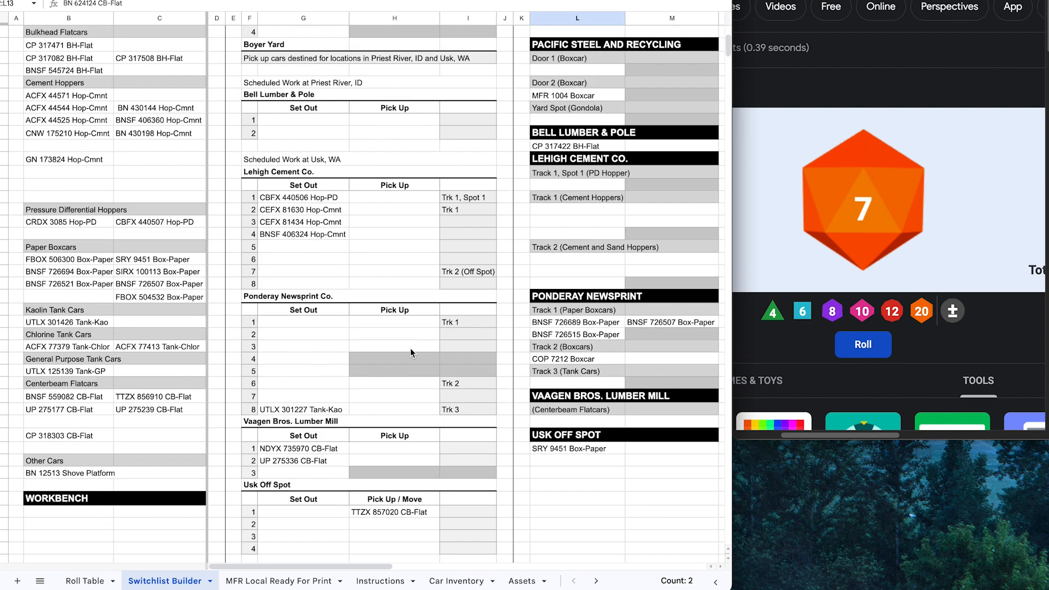
{"action": "left_click", "coordinate": [403, 513]}
{"action": "left_click_drag", "start_coordinate": [416, 500], "coordinate": [655, 133]}
{"action": "scroll", "coordinate": [616, 172], "scroll_direction": "up", "scroll_amount": 4}
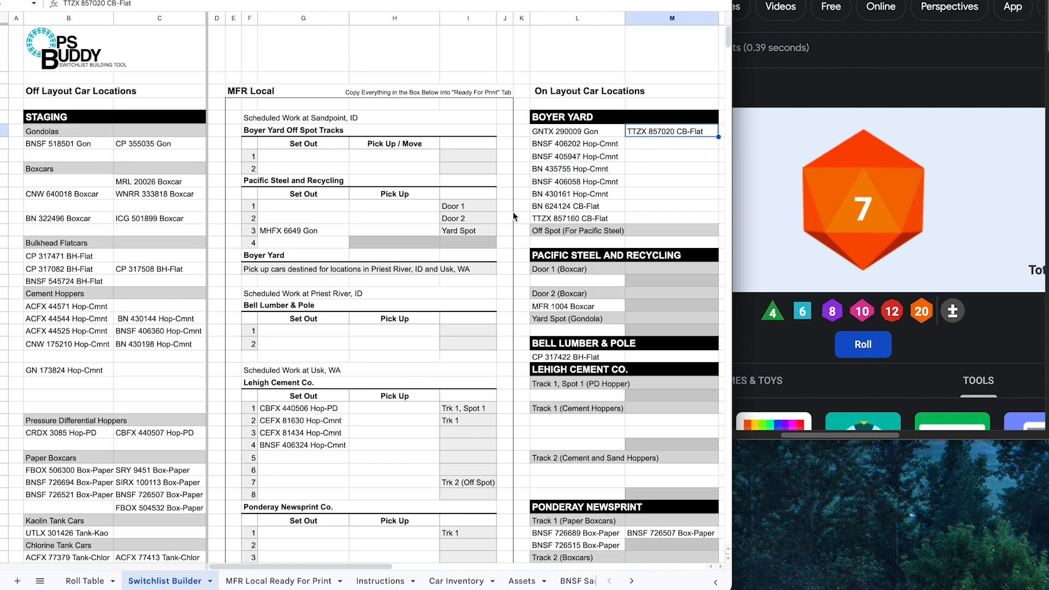
{"action": "left_click", "coordinate": [298, 231]}
{"action": "left_click_drag", "start_coordinate": [311, 236], "coordinate": [555, 325]}
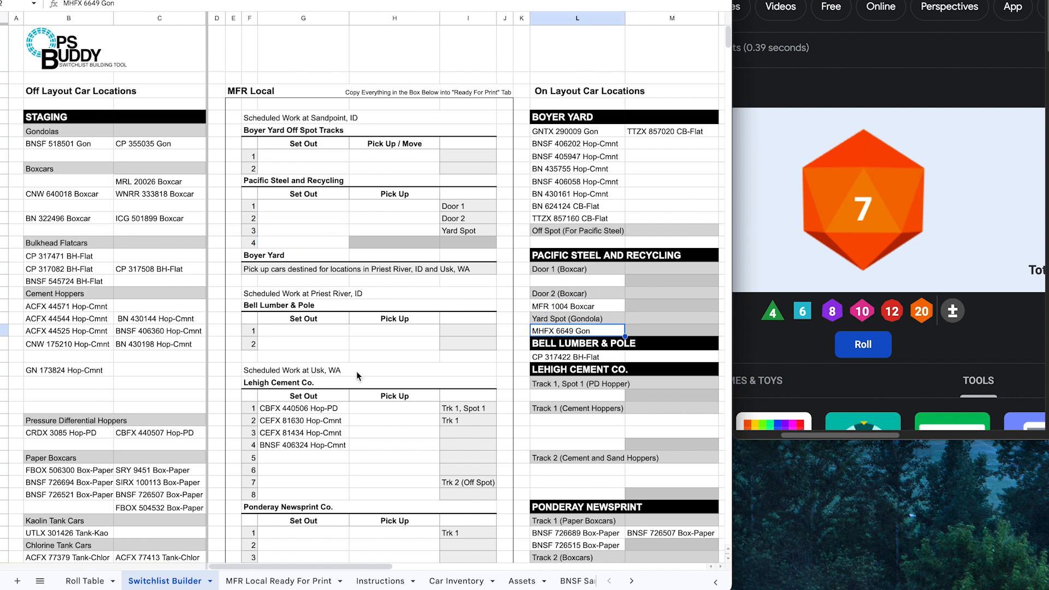
Step: Place CBFX 440506 Hop-PD at Lehigh Track 1, Spot 1 and spot the three Lehigh cement hoppers
{"action": "left_click", "coordinate": [303, 408]}
{"action": "scroll", "coordinate": [303, 408], "scroll_direction": "down", "scroll_amount": 2}
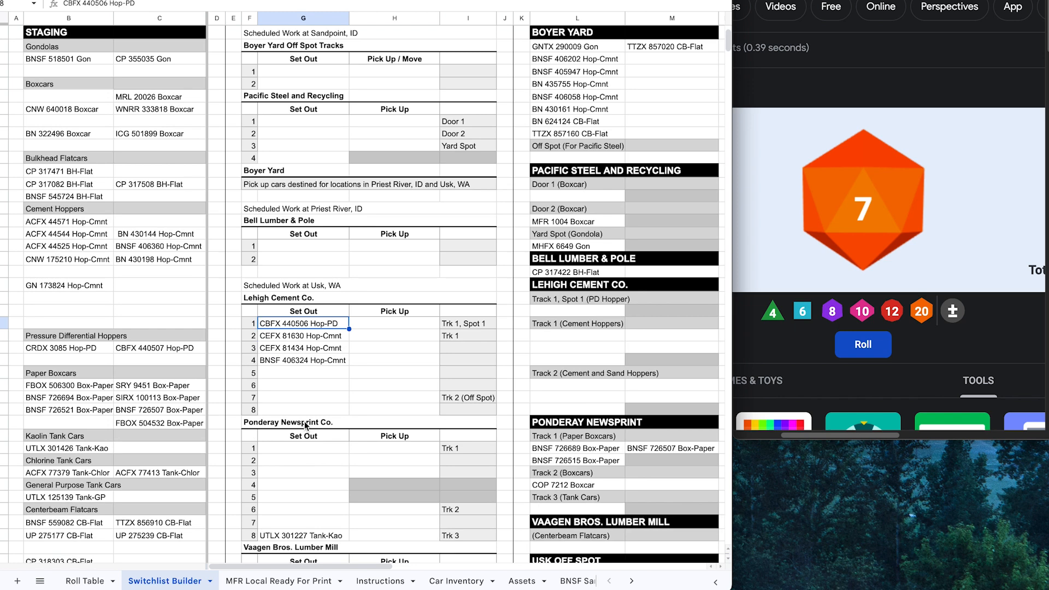
{"action": "left_click_drag", "start_coordinate": [325, 320], "coordinate": [592, 309]}
{"action": "left_click", "coordinate": [311, 325]}
{"action": "left_click_drag", "start_coordinate": [314, 338], "coordinate": [550, 336]}
Step: Move UTLX 301227 Tank-Kao under Track 3 (Tank Cars)
{"action": "scroll", "coordinate": [287, 461], "scroll_direction": "down", "scroll_amount": 2}
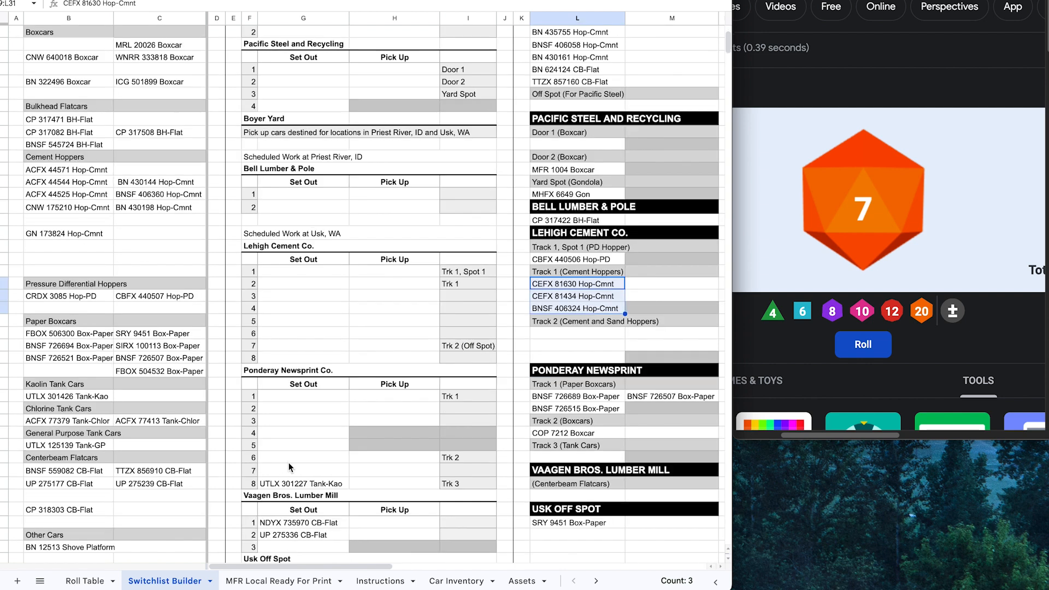
{"action": "left_click", "coordinate": [298, 484]}
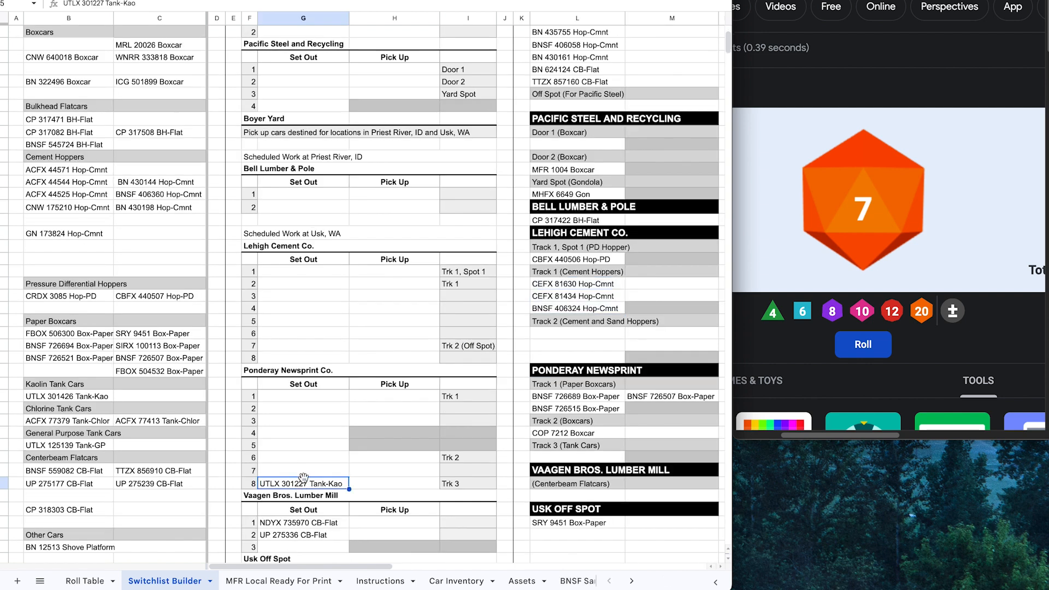
{"action": "left_click_drag", "start_coordinate": [304, 477], "coordinate": [558, 452]}
Step: Spot NDYX 735970 and UP 275336 CB-Flats at Vaagen Bros. Lumber Mill, then scroll back to the top
{"action": "scroll", "coordinate": [353, 481], "scroll_direction": "down", "scroll_amount": 3}
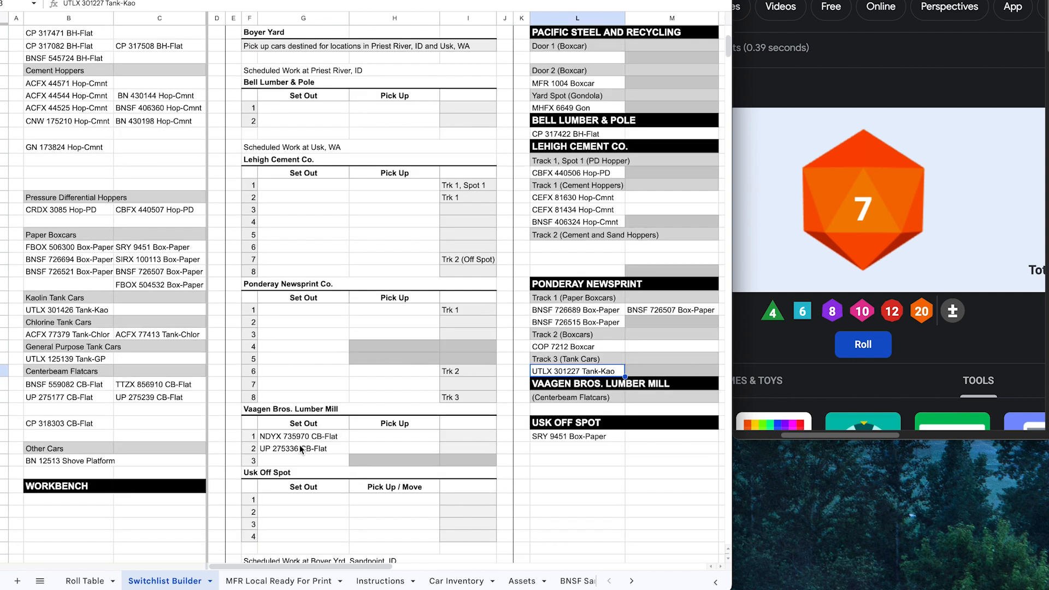
{"action": "left_click_drag", "start_coordinate": [293, 446], "coordinate": [603, 407]}
{"action": "left_click", "coordinate": [589, 475]}
{"action": "left_click_drag", "start_coordinate": [601, 467], "coordinate": [660, 412]}
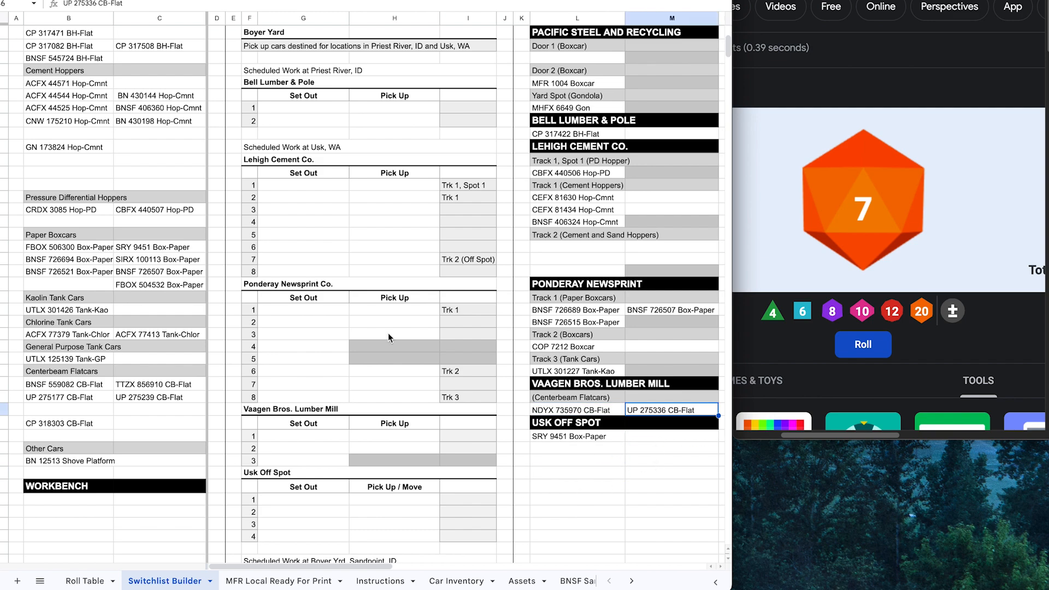
{"action": "scroll", "coordinate": [389, 333], "scroll_direction": "up", "scroll_amount": 2}
{"action": "scroll", "coordinate": [390, 336], "scroll_direction": "up", "scroll_amount": 2}
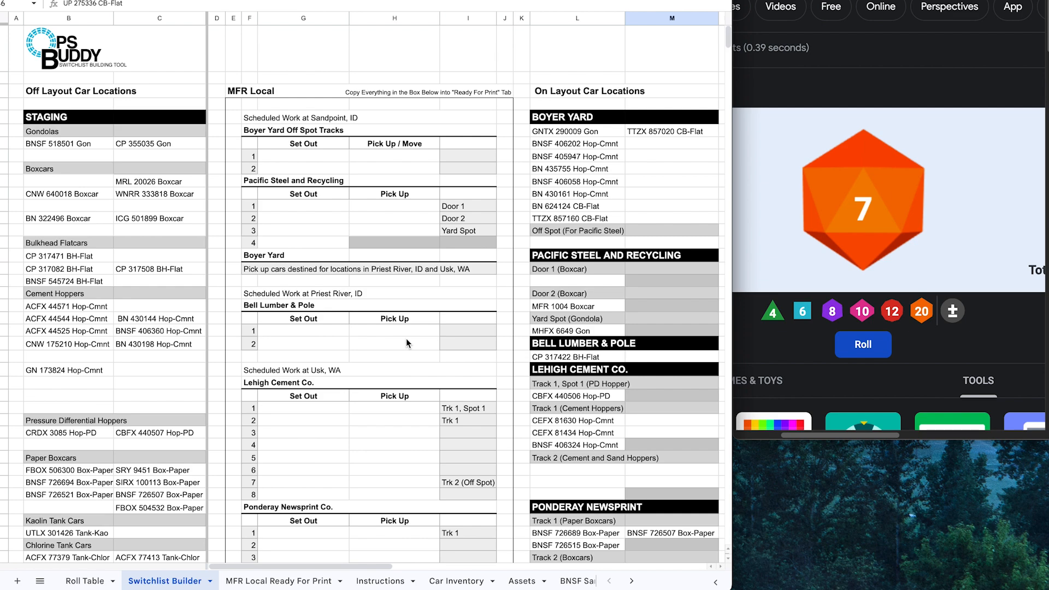
{"action": "scroll", "coordinate": [641, 279], "scroll_direction": "down", "scroll_amount": 5}
{"action": "scroll", "coordinate": [541, 344], "scroll_direction": "up", "scroll_amount": 5}
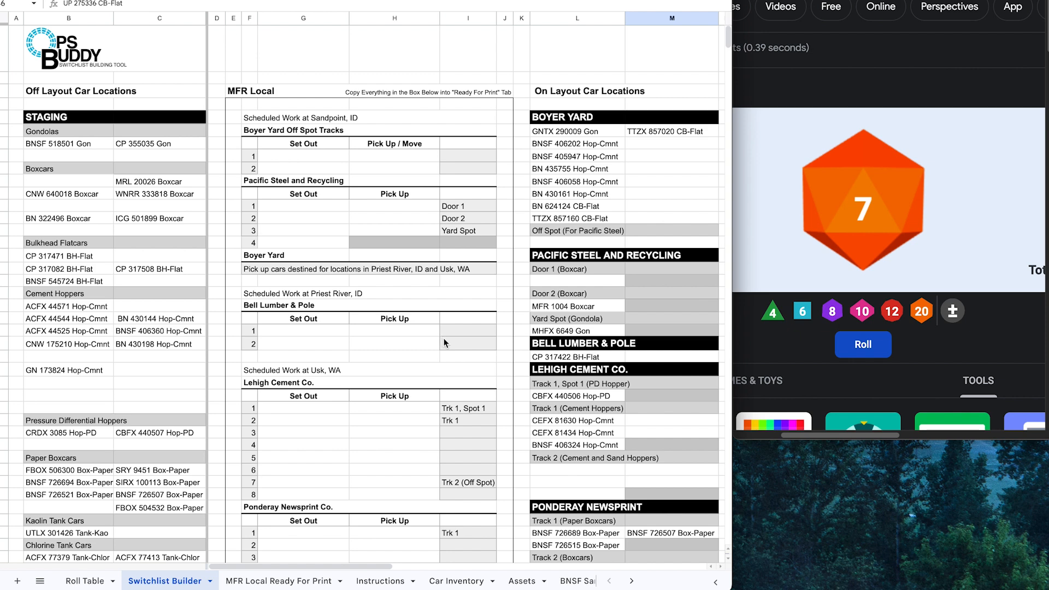
{"action": "left_click", "coordinate": [90, 581]}
{"action": "scroll", "coordinate": [229, 440], "scroll_direction": "up", "scroll_amount": 5}
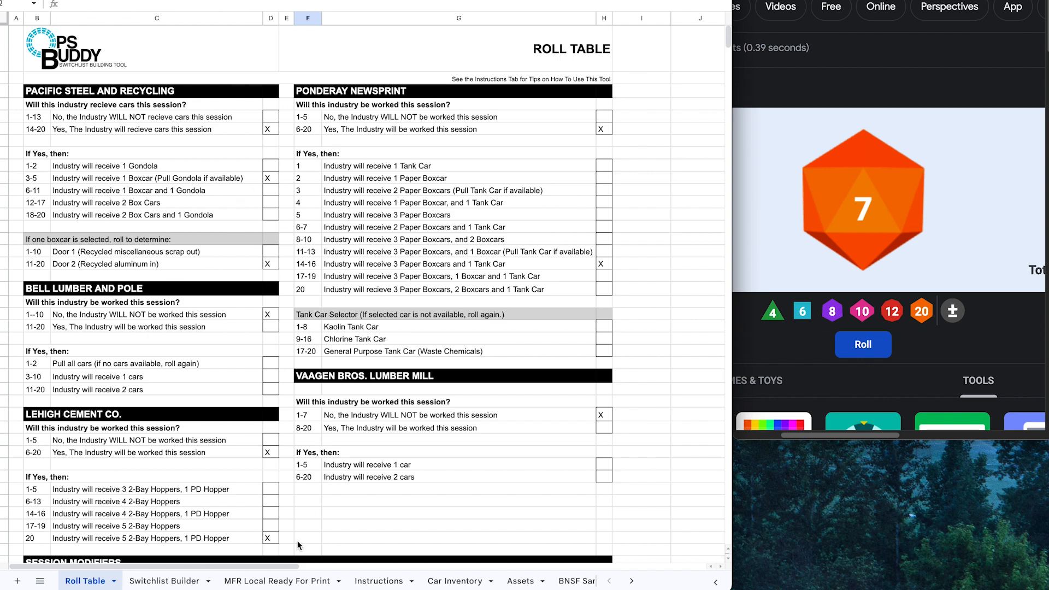
{"action": "left_click", "coordinate": [165, 583]}
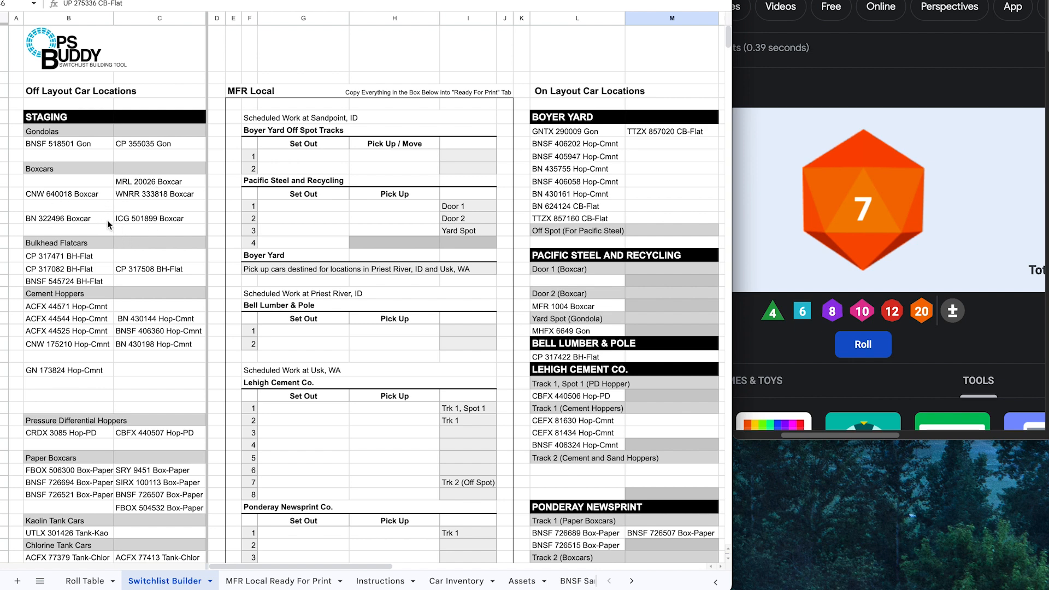
Step: Set out WNRR 333818 Boxcar at Pacific Steel Door 2 and list MFR 1004 Boxcar as a pickup
{"action": "left_click", "coordinate": [161, 195]}
{"action": "left_click_drag", "start_coordinate": [193, 198], "coordinate": [294, 218]}
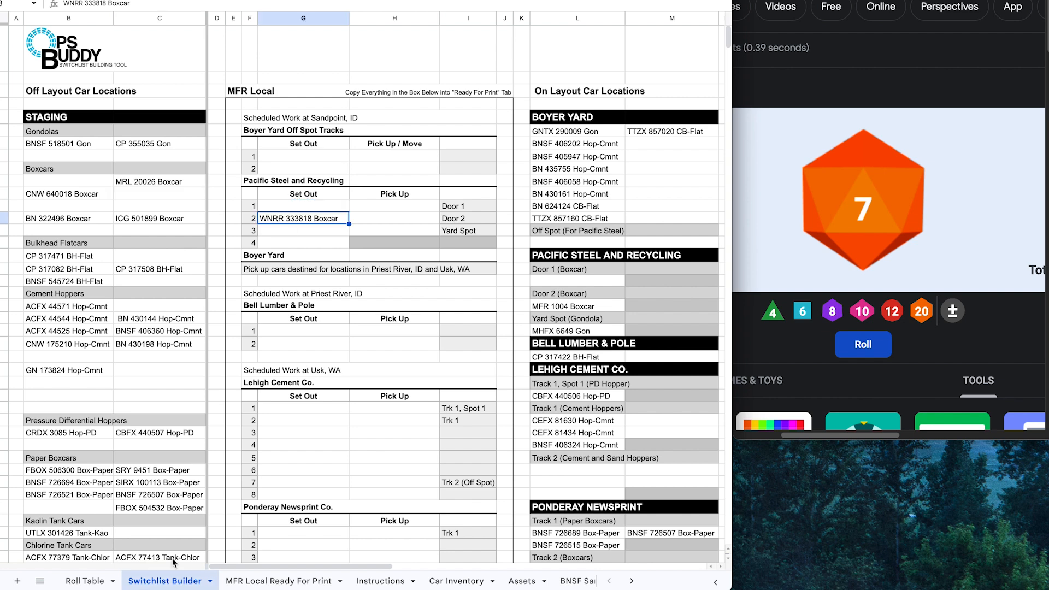
{"action": "left_click", "coordinate": [566, 309]}
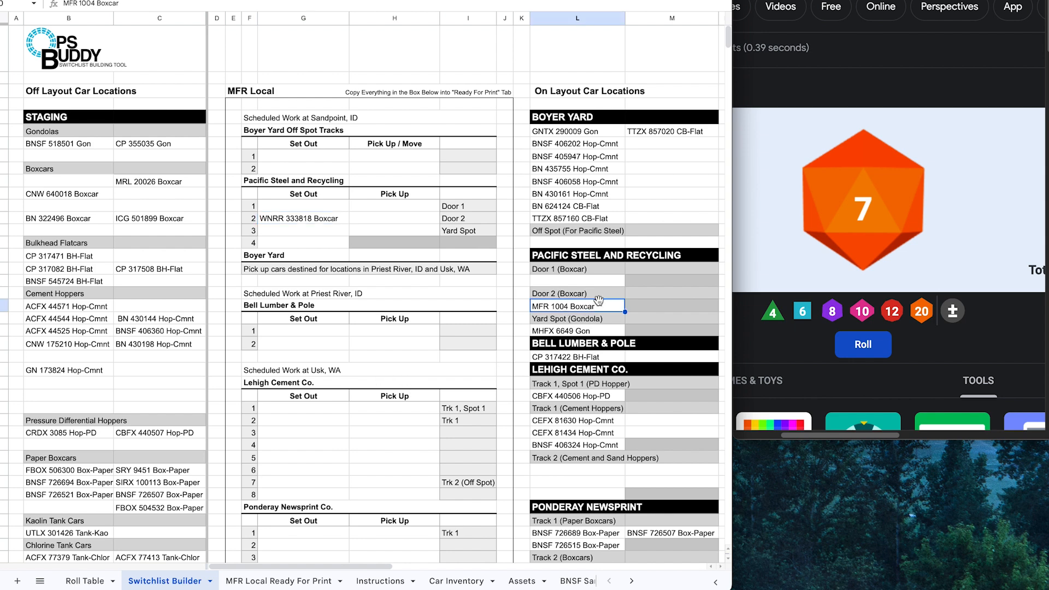
{"action": "left_click_drag", "start_coordinate": [602, 305], "coordinate": [407, 217]}
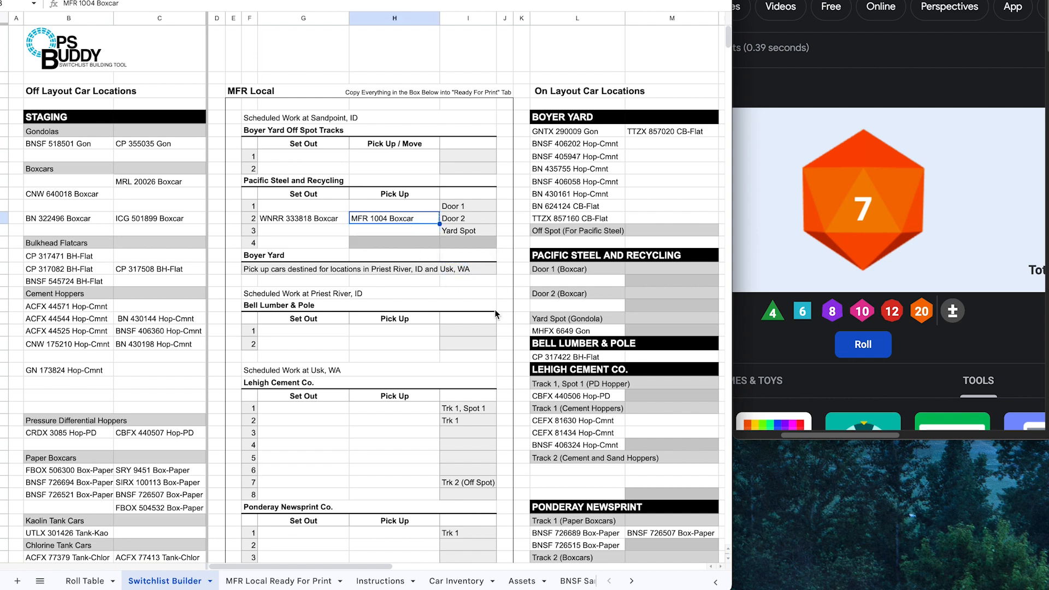
Step: List MHFX 6649 Gon as a Yard Spot pickup and return to the Roll Table sheet
{"action": "left_click", "coordinate": [594, 335]}
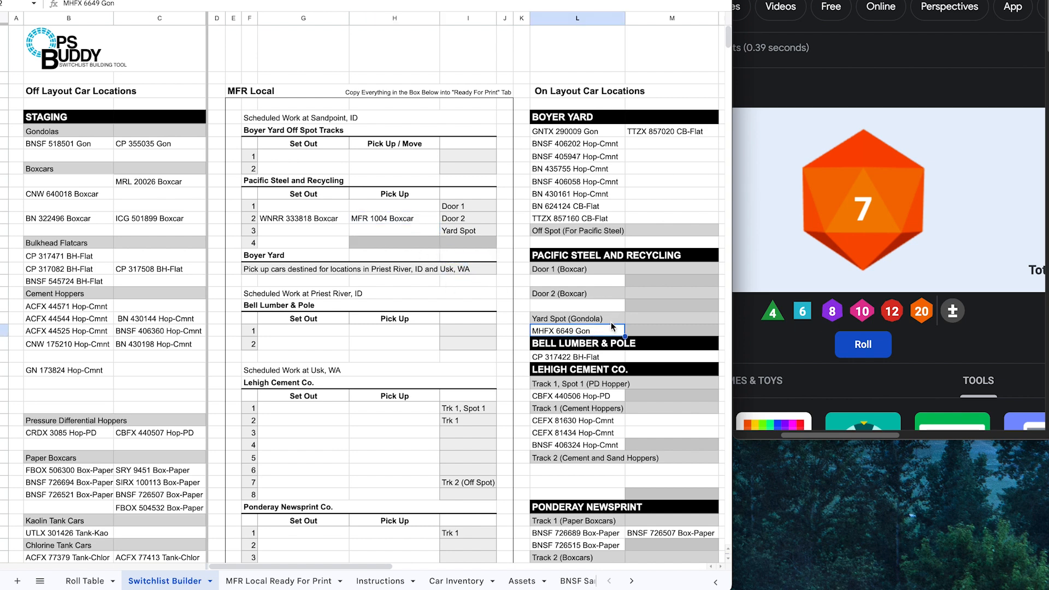
{"action": "left_click_drag", "start_coordinate": [611, 322], "coordinate": [408, 231]}
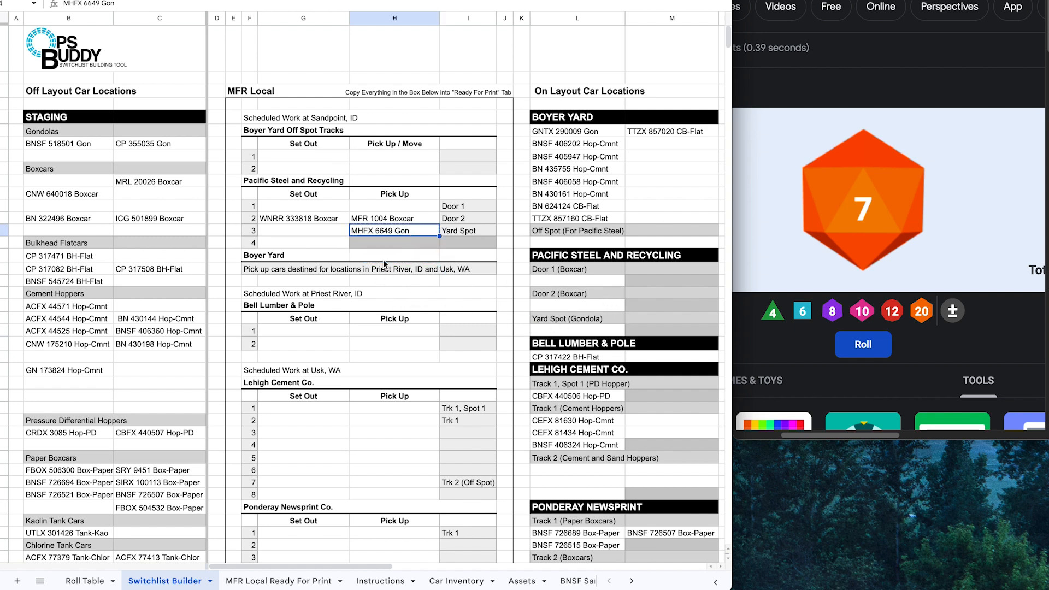
{"action": "left_click", "coordinate": [377, 281]}
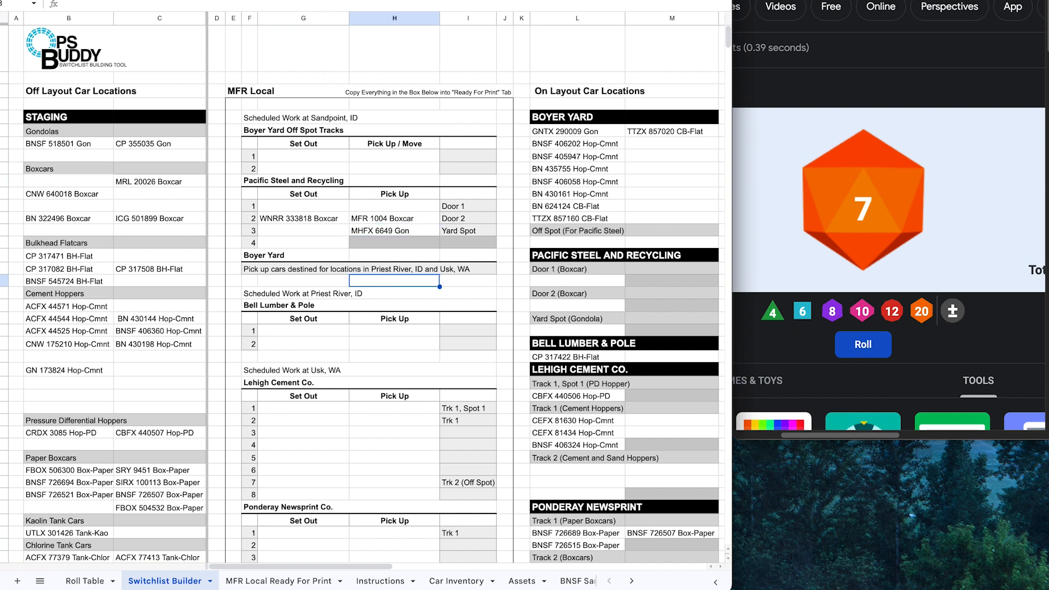
{"action": "left_click", "coordinate": [85, 581]}
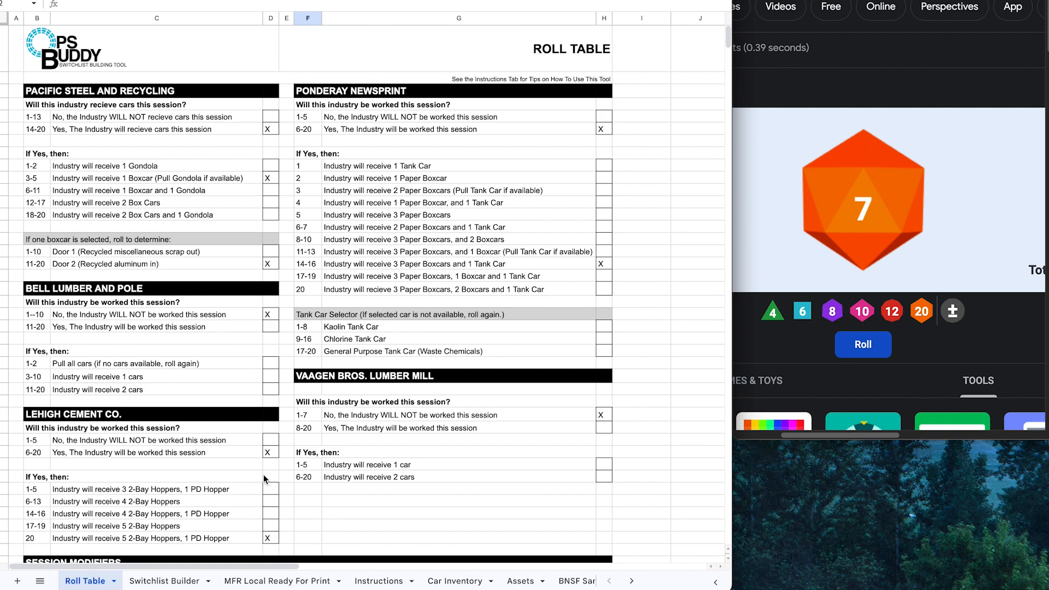
Step: Check the Roll Table's Lehigh Cement and Session Modifiers results, then switch back to Switchlist Builder
{"action": "scroll", "coordinate": [258, 484], "scroll_direction": "down", "scroll_amount": 3}
{"action": "scroll", "coordinate": [167, 349], "scroll_direction": "down", "scroll_amount": 4}
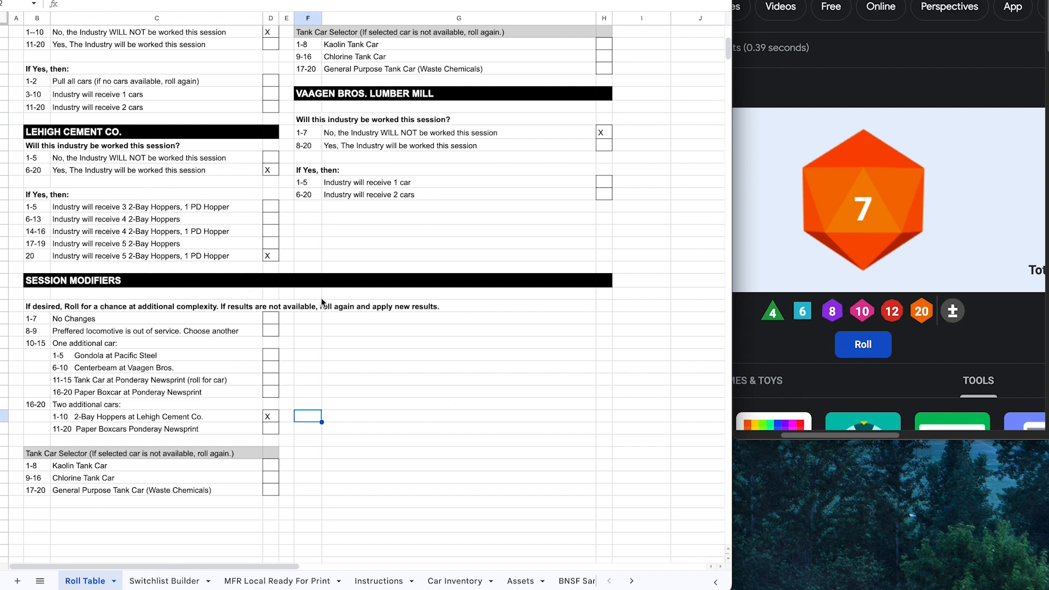
{"action": "left_click", "coordinate": [163, 582]}
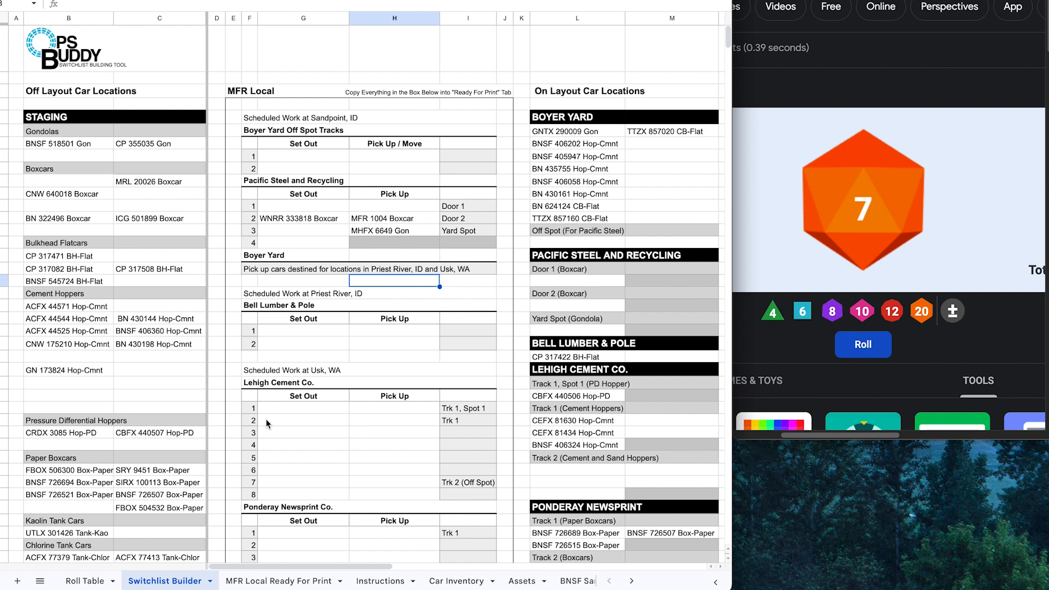
Step: Set out the four staged cement hoppers, starting with CNW 175210, in Lehigh rows 2–5
{"action": "left_click", "coordinate": [92, 343]}
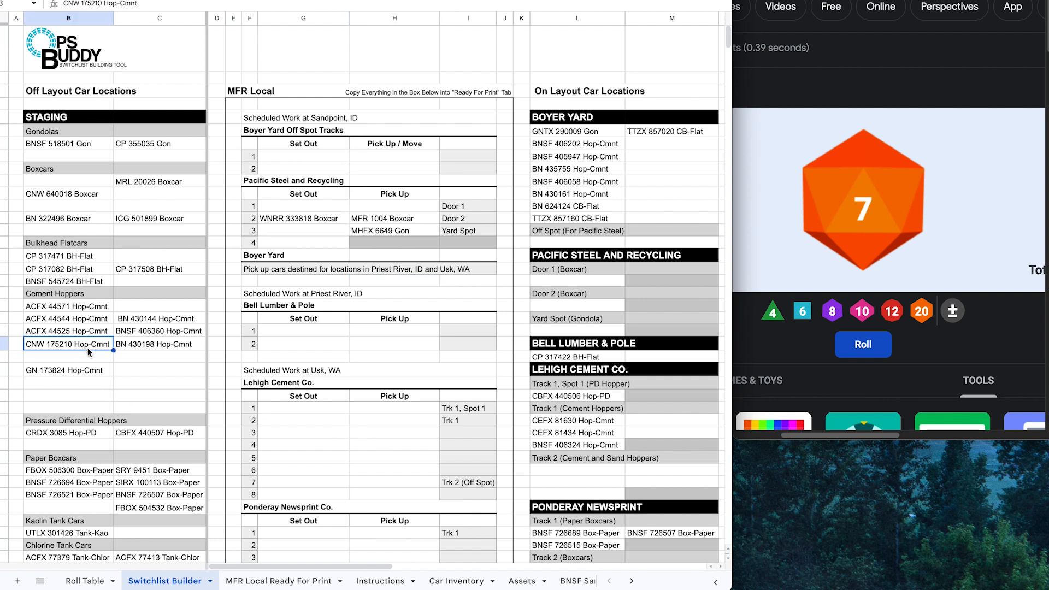
{"action": "left_click", "coordinate": [75, 309], "text": "shift"}
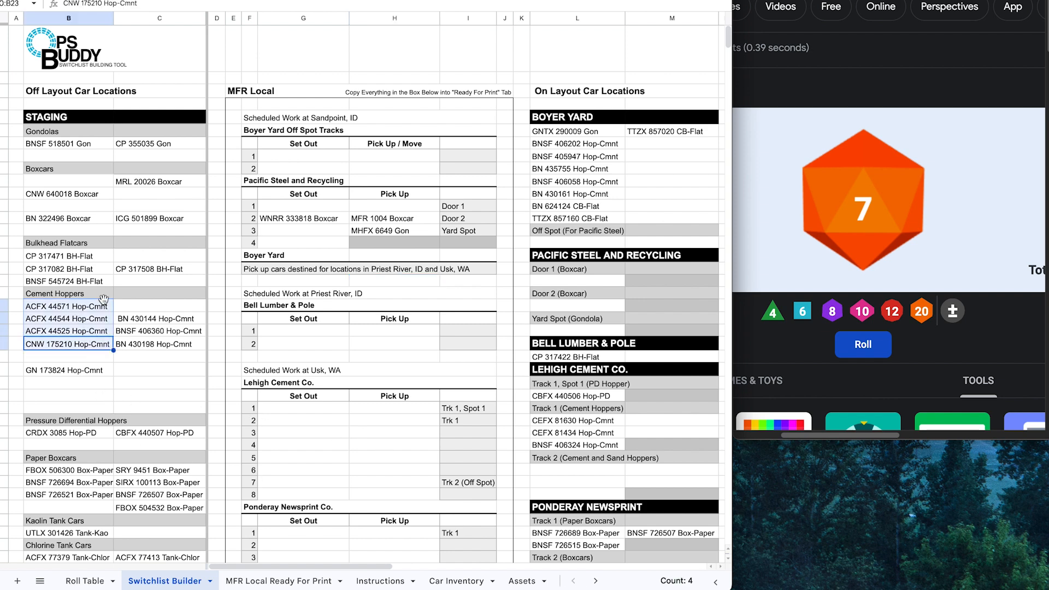
{"action": "key", "text": "ctrl+c"}
{"action": "left_click_drag", "start_coordinate": [143, 339], "coordinate": [317, 419]}
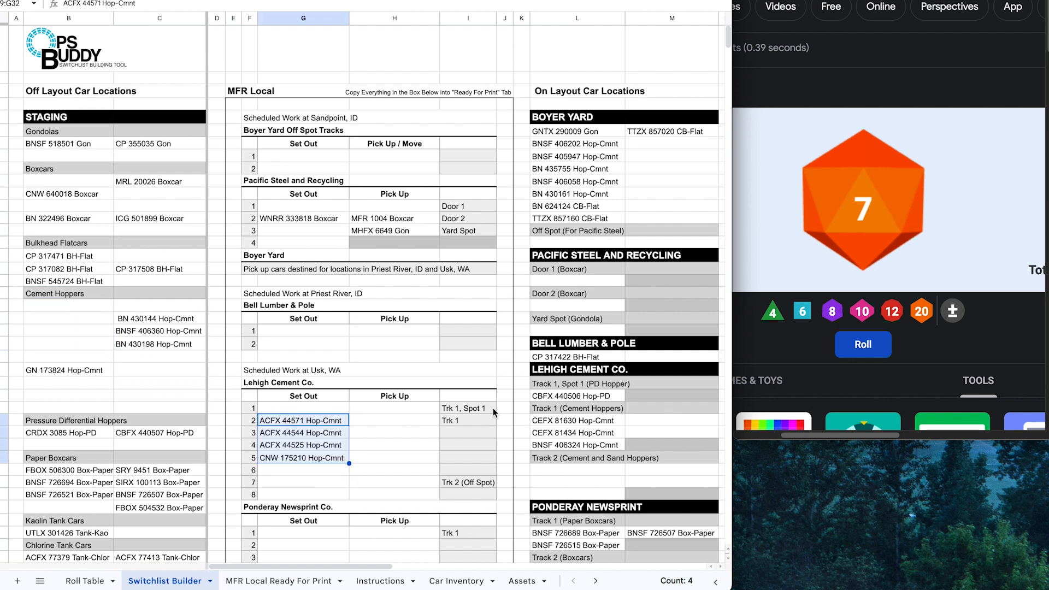
{"action": "left_click", "coordinate": [378, 421]}
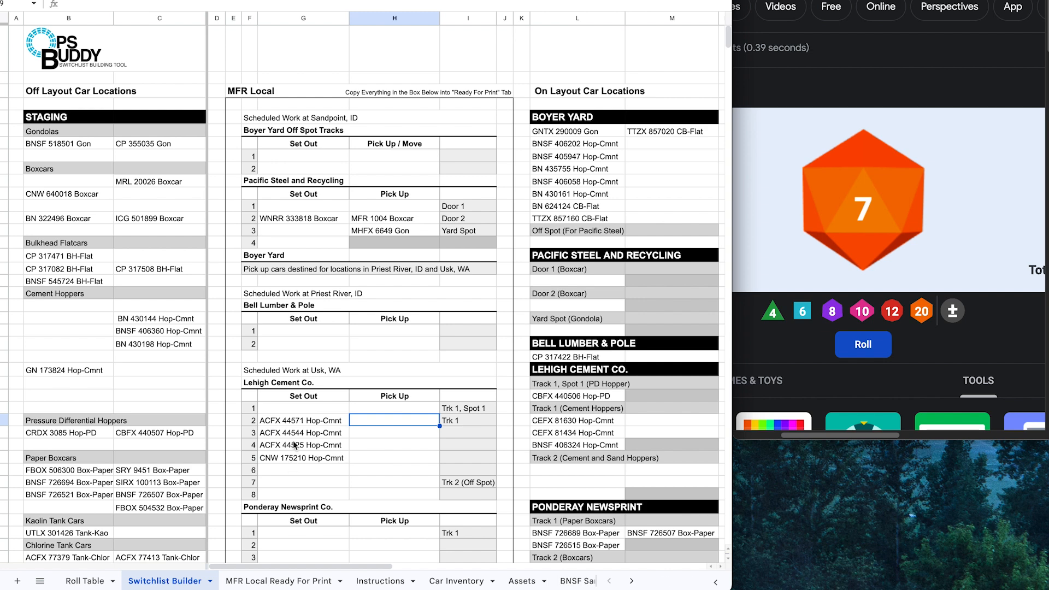
Step: Set out the three remaining hoppers in Lehigh rows 6–8 and CBFX 440507 Hop-PD in row 1
{"action": "left_click", "coordinate": [159, 319]}
{"action": "left_click", "coordinate": [164, 347], "text": "shift"}
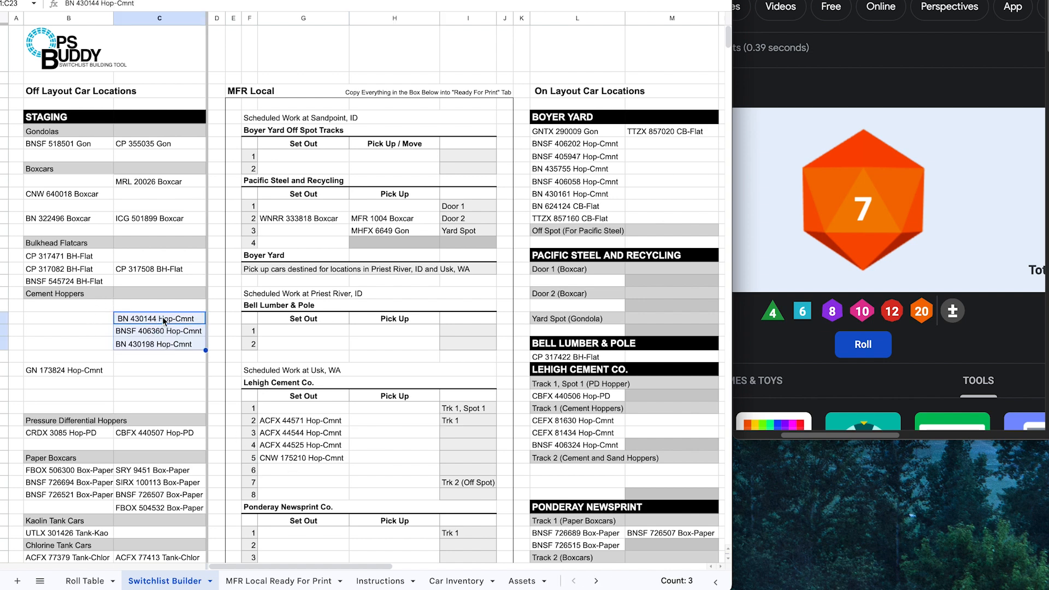
{"action": "left_click_drag", "start_coordinate": [164, 350], "coordinate": [312, 472]}
{"action": "left_click", "coordinate": [384, 475]}
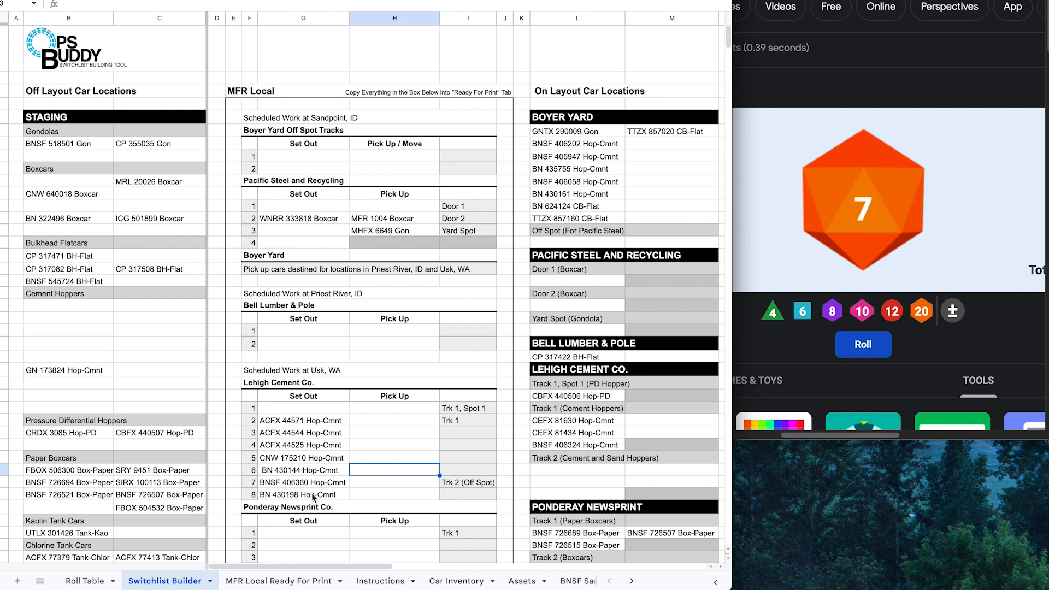
{"action": "left_click_drag", "start_coordinate": [311, 483], "coordinate": [313, 493]}
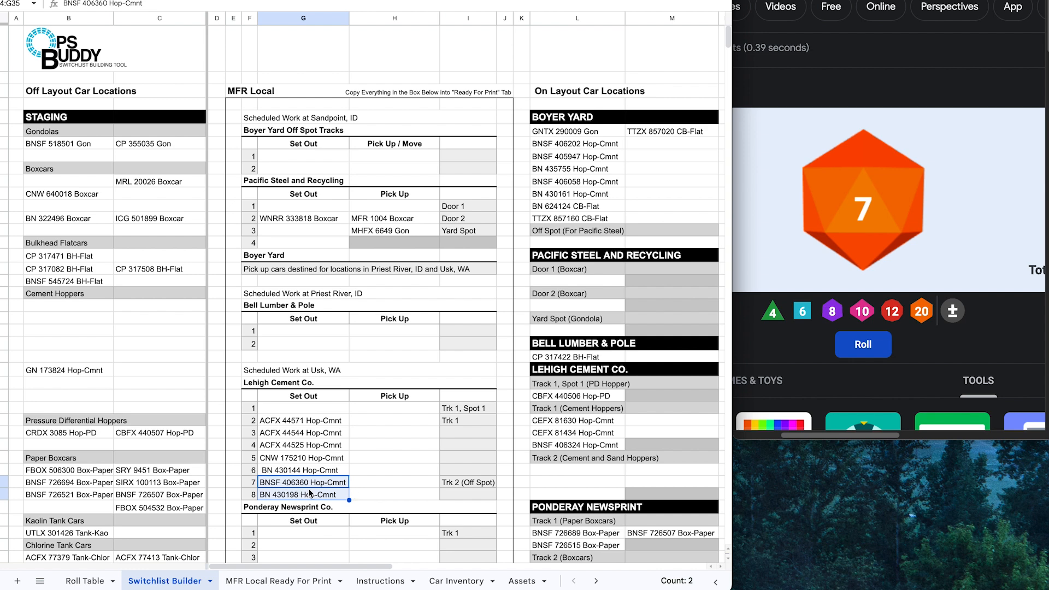
{"action": "left_click", "coordinate": [405, 491]}
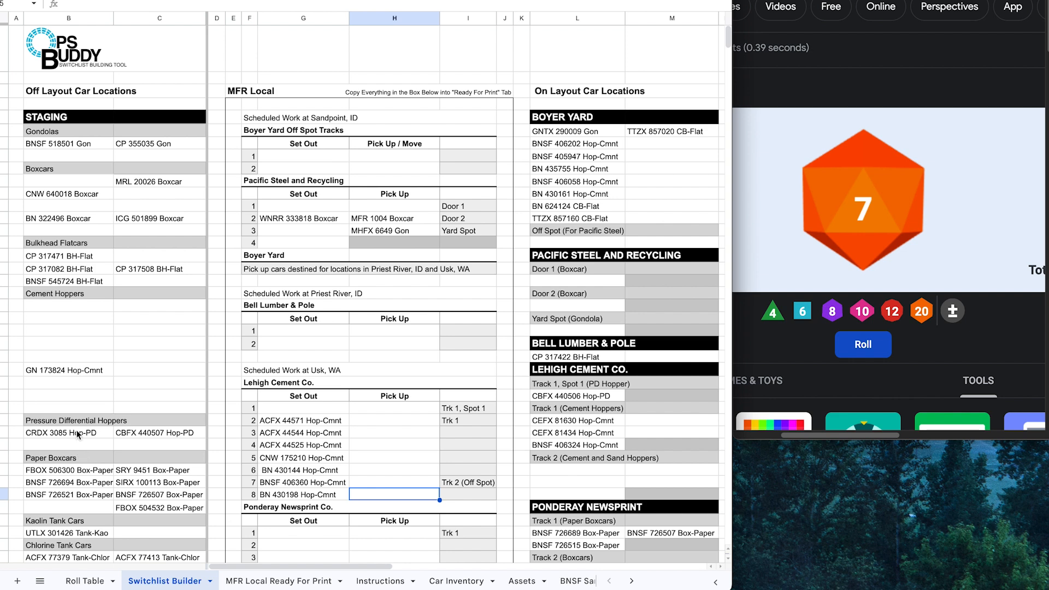
{"action": "left_click", "coordinate": [131, 433]}
{"action": "left_click_drag", "start_coordinate": [180, 426], "coordinate": [317, 409]}
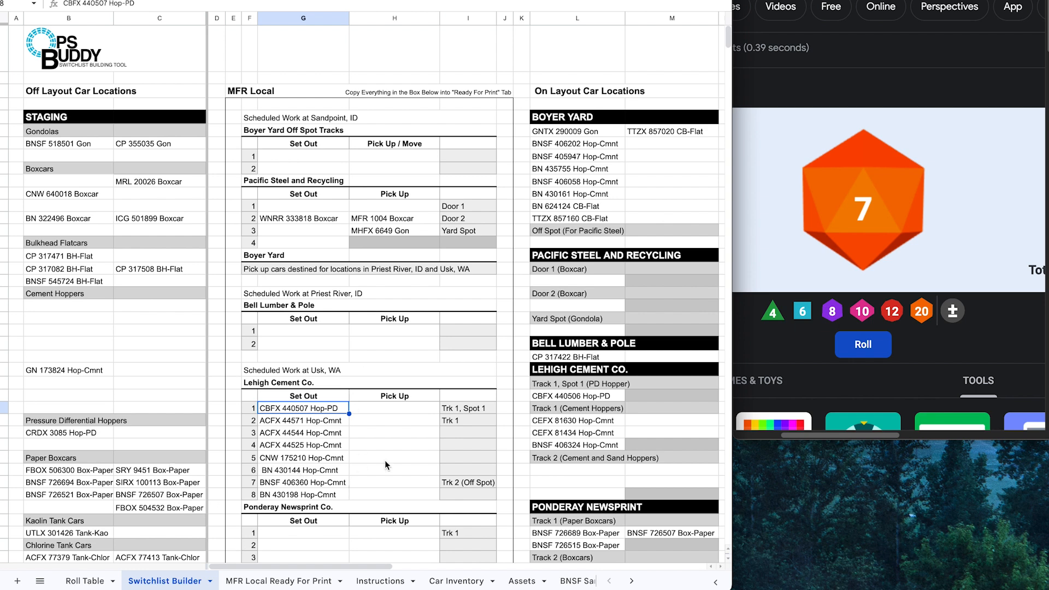
Step: List CBFX 440506 Hop-PD and the three Track 1 cement hoppers as Lehigh pick-ups, then return to the Roll Table
{"action": "left_click", "coordinate": [573, 399]}
{"action": "left_click_drag", "start_coordinate": [607, 389], "coordinate": [417, 411]}
{"action": "left_click_drag", "start_coordinate": [568, 422], "coordinate": [393, 422]}
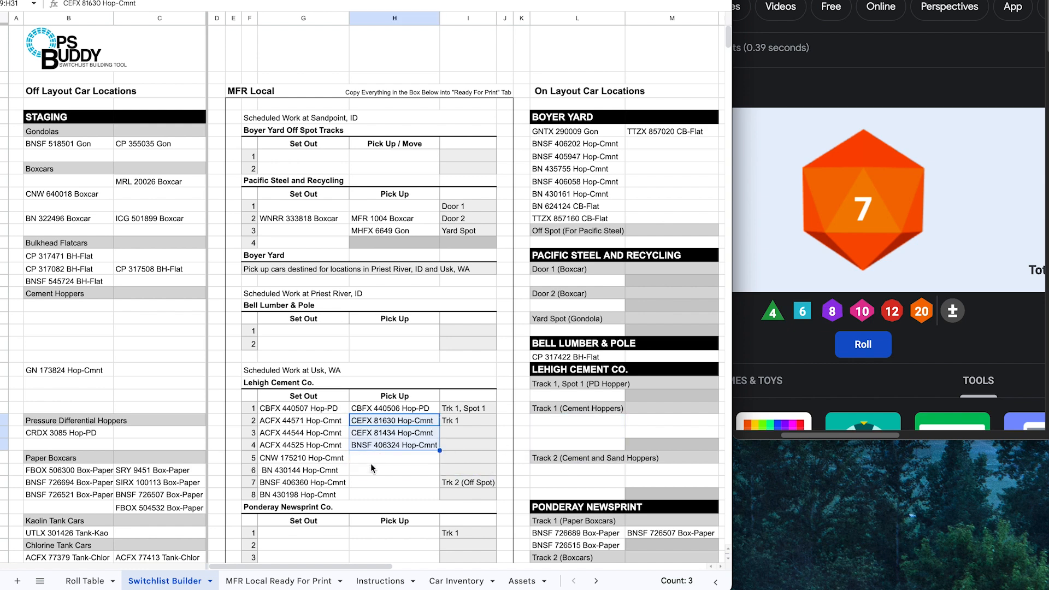
{"action": "left_click", "coordinate": [371, 469]}
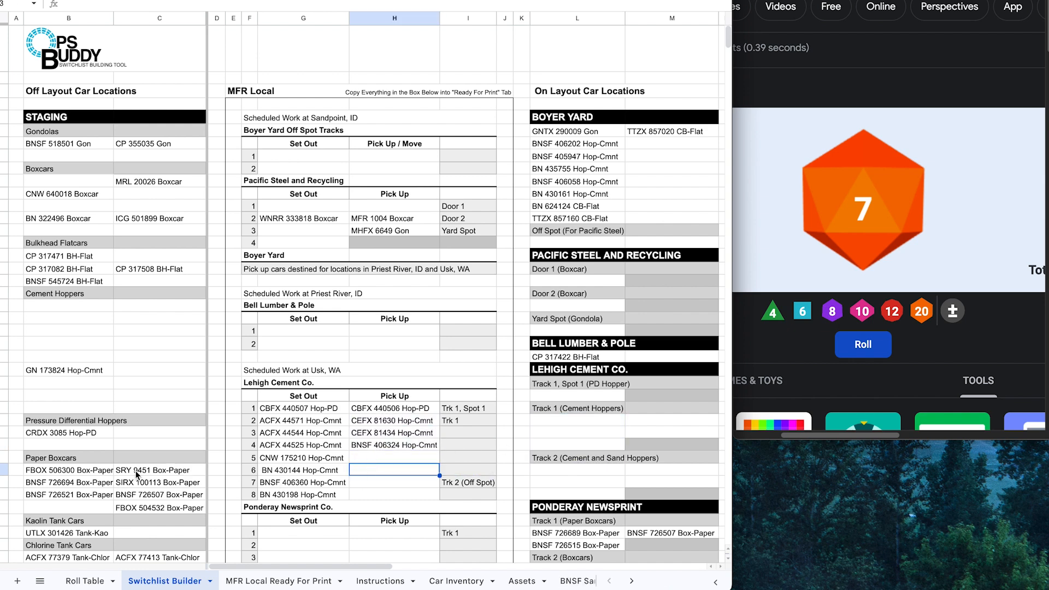
{"action": "left_click", "coordinate": [85, 581]}
{"action": "scroll", "coordinate": [170, 464], "scroll_direction": "up", "scroll_amount": 10}
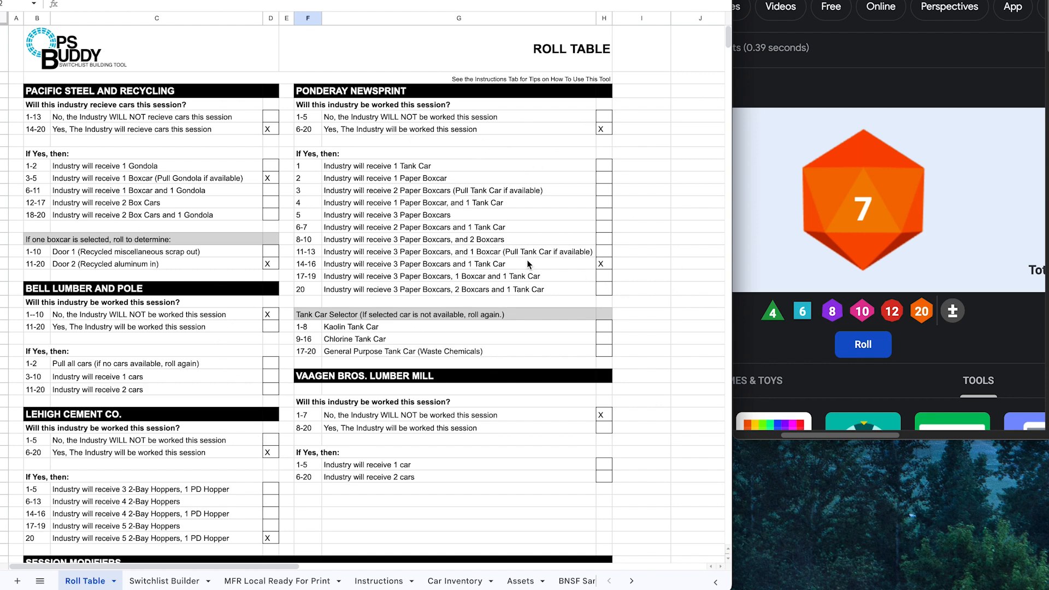
Step: Place paper boxcars SRY 9451, SIRX 100113 and BNSF 726507 in Ponderay set-out rows 1–3
{"action": "left_click", "coordinate": [164, 581]}
{"action": "scroll", "coordinate": [146, 457], "scroll_direction": "down", "scroll_amount": 3}
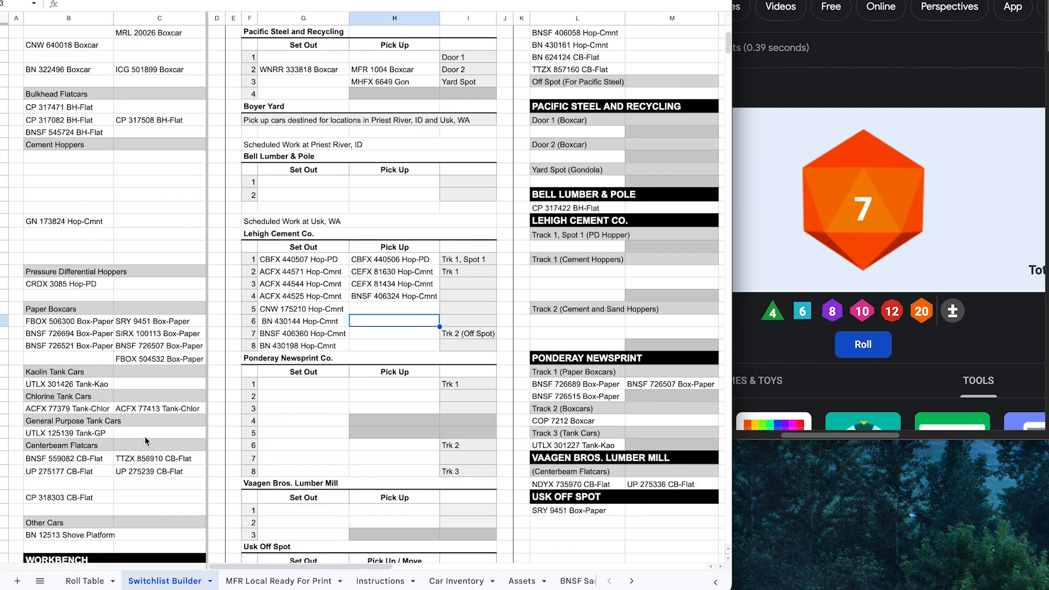
{"action": "scroll", "coordinate": [146, 413], "scroll_direction": "up", "scroll_amount": 2}
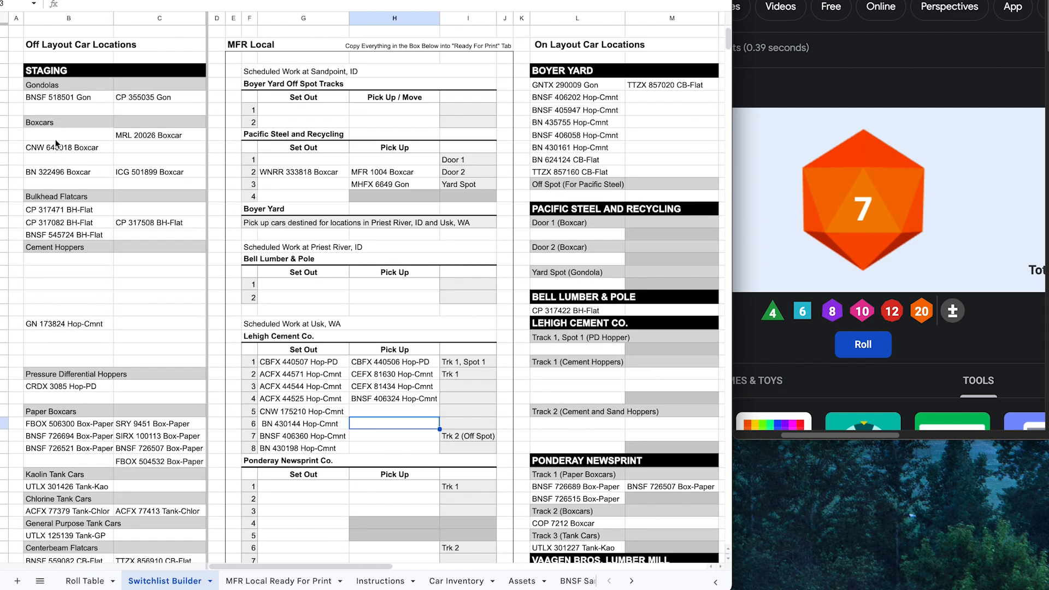
{"action": "left_click", "coordinate": [67, 144]}
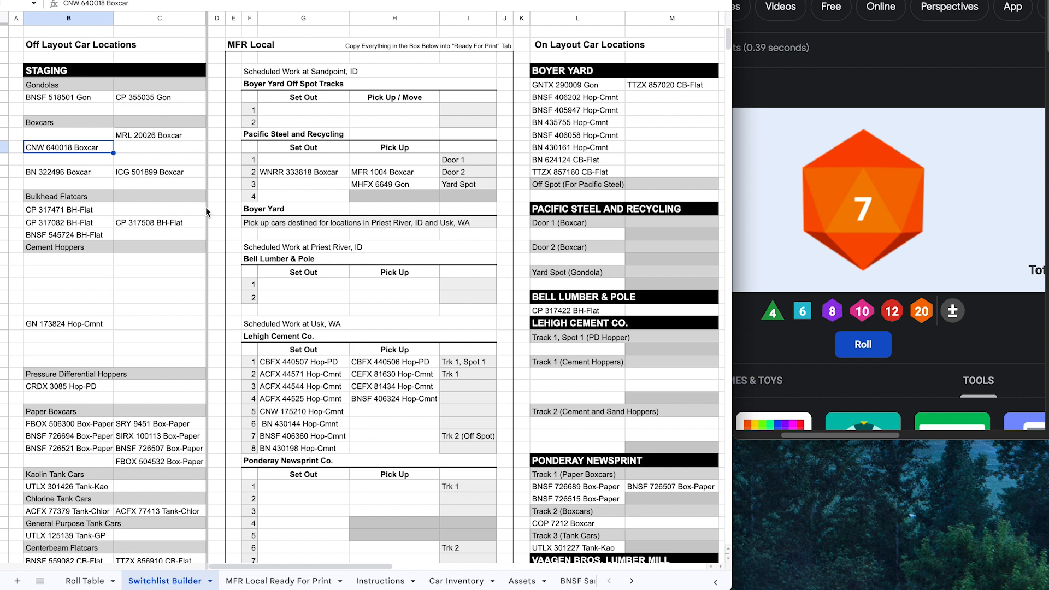
{"action": "scroll", "coordinate": [194, 330], "scroll_direction": "down", "scroll_amount": 1}
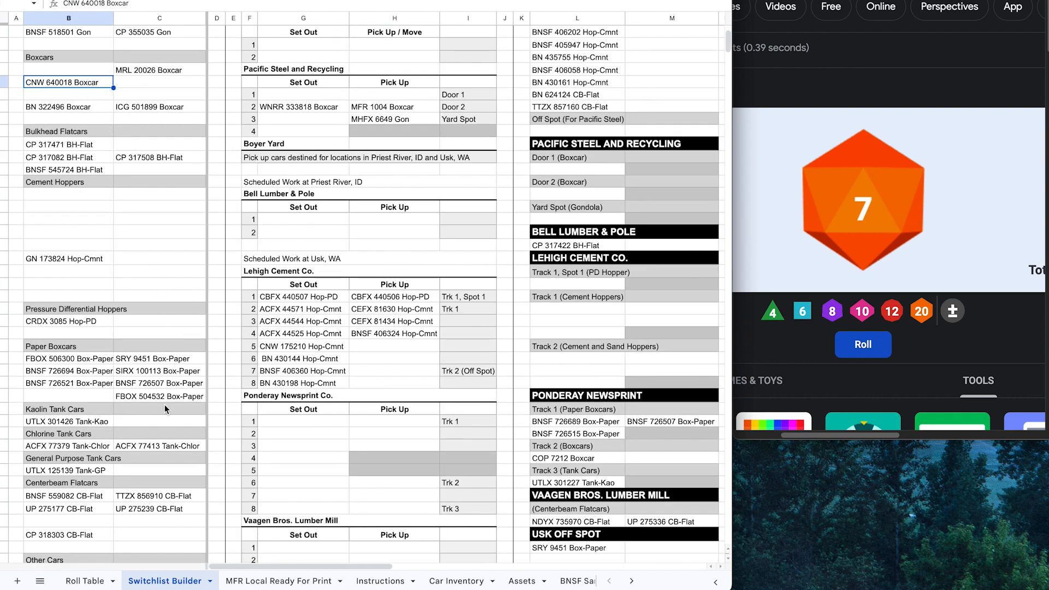
{"action": "left_click", "coordinate": [82, 371]}
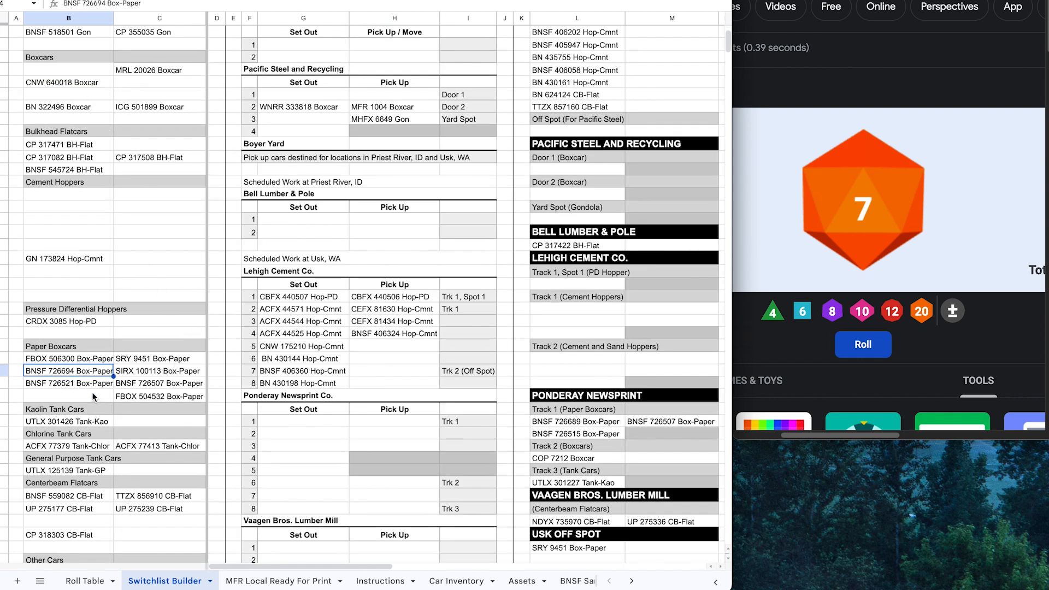
{"action": "left_click", "coordinate": [78, 382]}
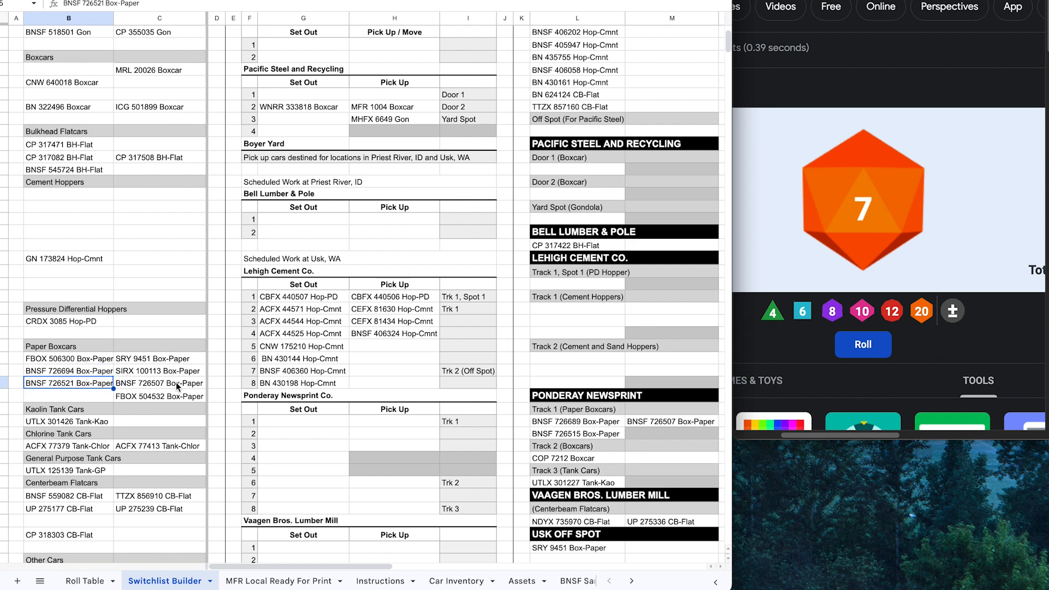
{"action": "left_click_drag", "start_coordinate": [162, 383], "coordinate": [293, 419]}
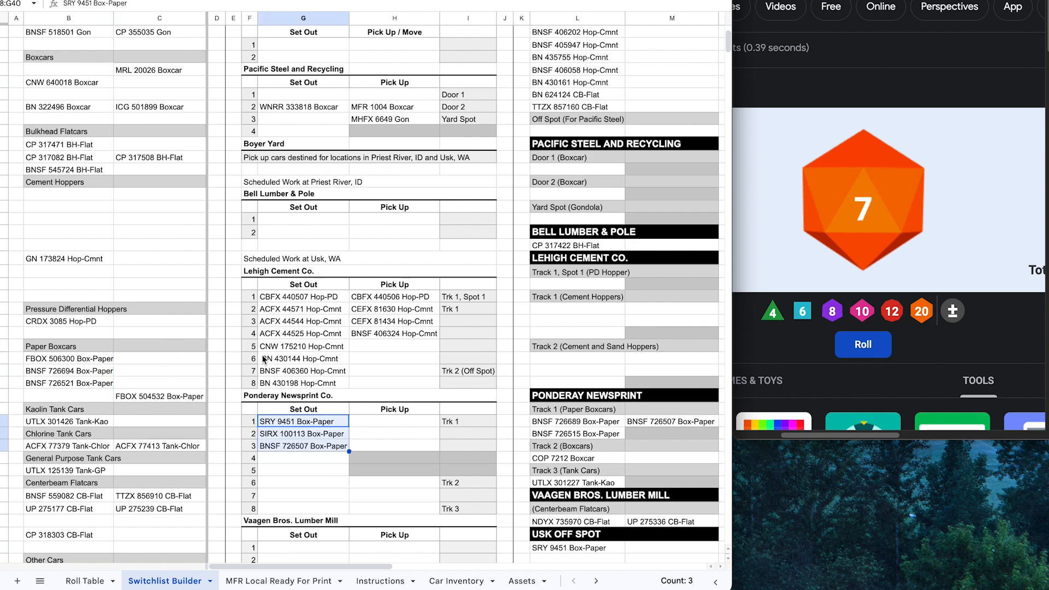
{"action": "left_click", "coordinate": [85, 581]}
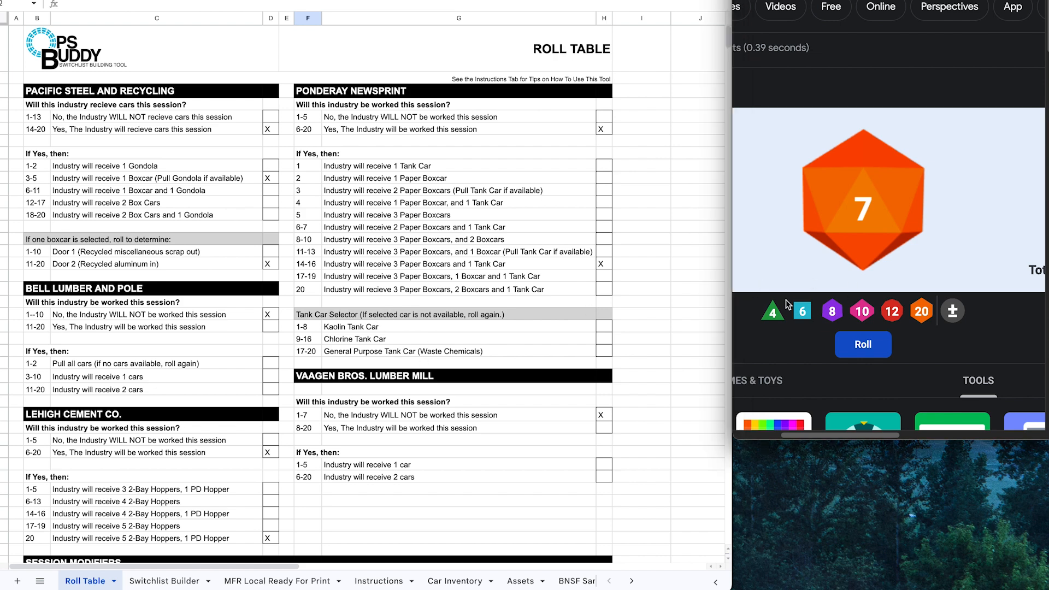
Step: Roll the d20 and mark Chlorine Tank Car with an X on the Roll Table
{"action": "left_click", "coordinate": [865, 349]}
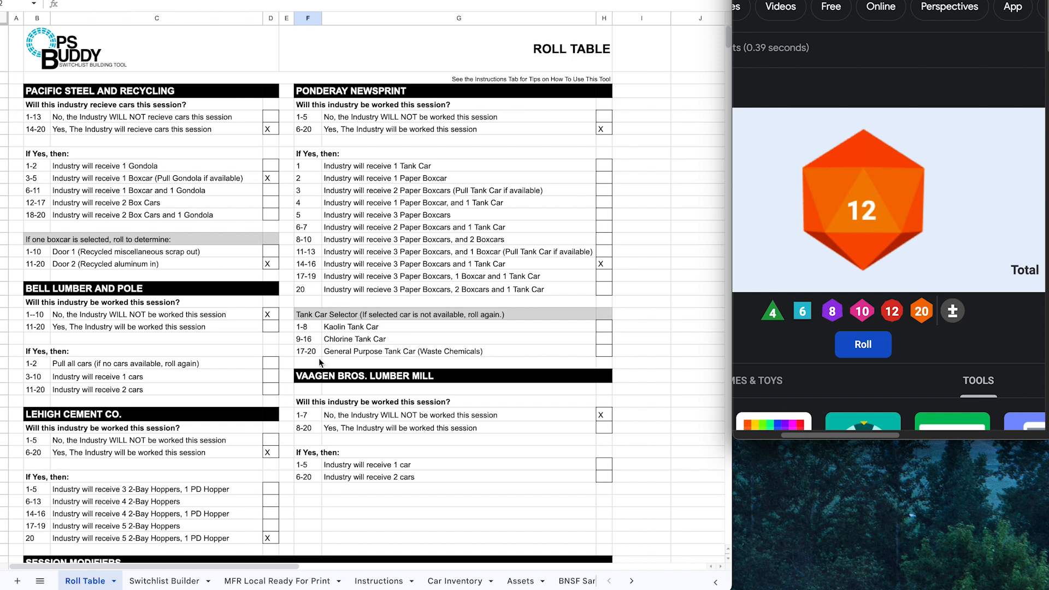
{"action": "left_click", "coordinate": [603, 338]}
{"action": "type", "text": "X"}
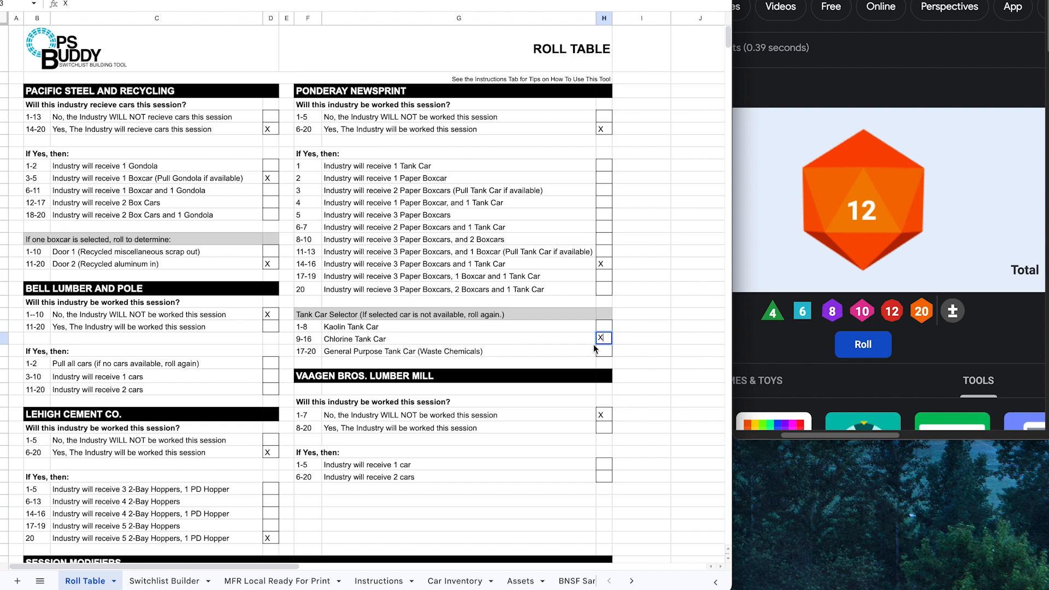
{"action": "left_click", "coordinate": [636, 362]}
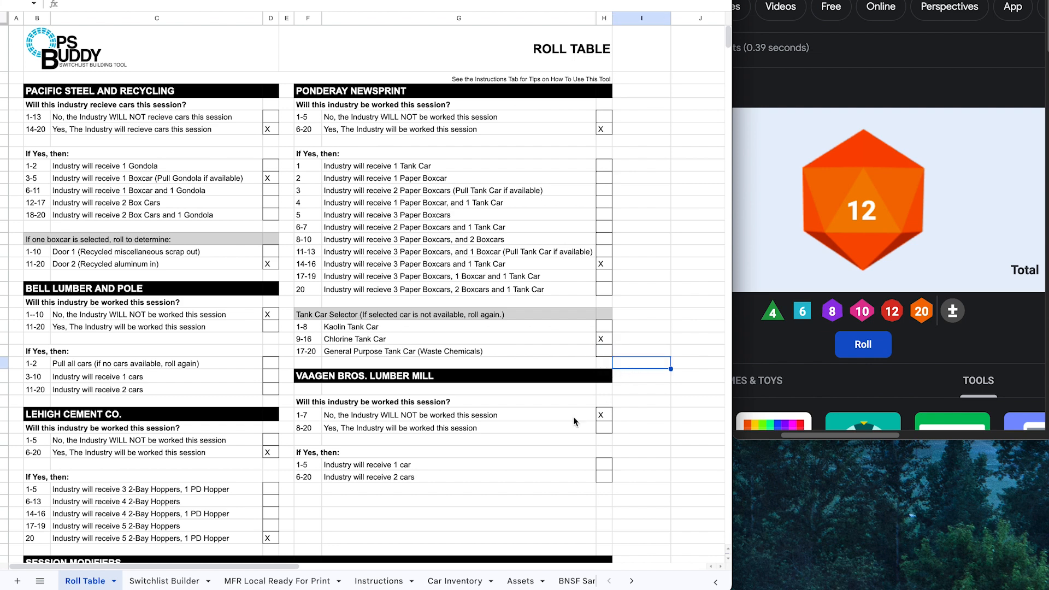
Step: Set out ACFX 77379 Tank-Chlor at Ponderay Newsprint on the Switchlist Builder
{"action": "left_click", "coordinate": [164, 581]}
{"action": "left_click", "coordinate": [303, 482]}
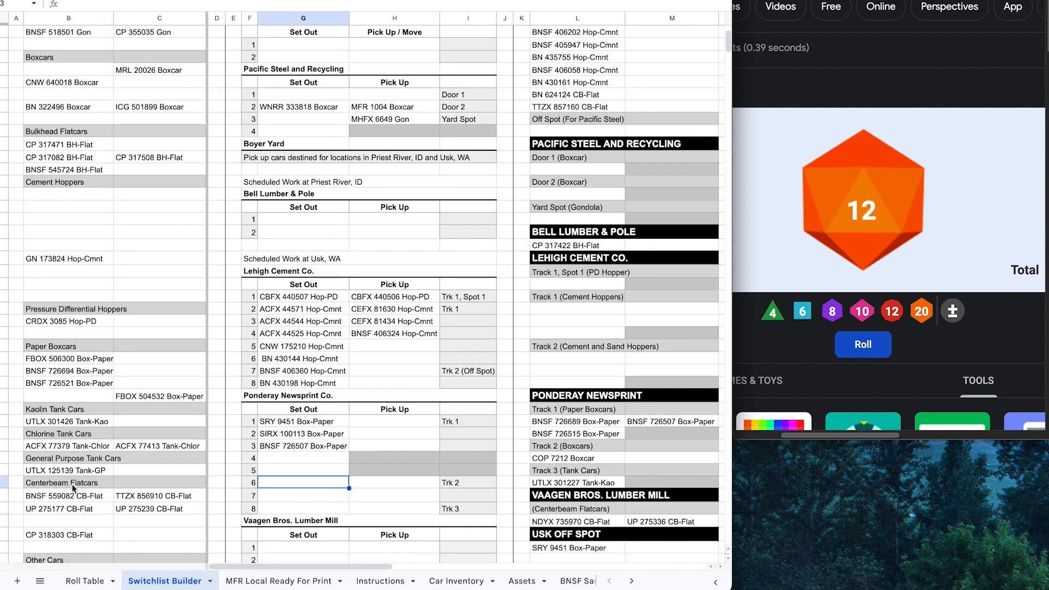
{"action": "left_click", "coordinate": [54, 445]}
{"action": "left_click_drag", "start_coordinate": [93, 437], "coordinate": [295, 509]}
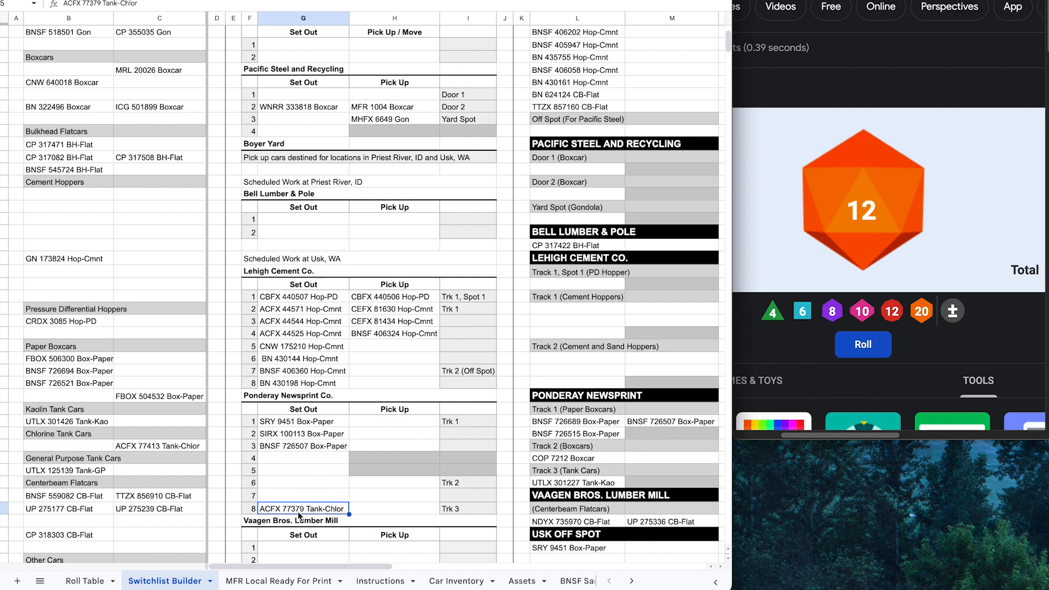
Step: Add BNSF 726689, 726515, 726507 and UTLX 301227 Tank-Kao as Ponderay pick-ups
{"action": "left_click_drag", "start_coordinate": [542, 435], "coordinate": [415, 422]}
{"action": "left_click", "coordinate": [662, 421]}
{"action": "left_click_drag", "start_coordinate": [676, 413], "coordinate": [425, 444]}
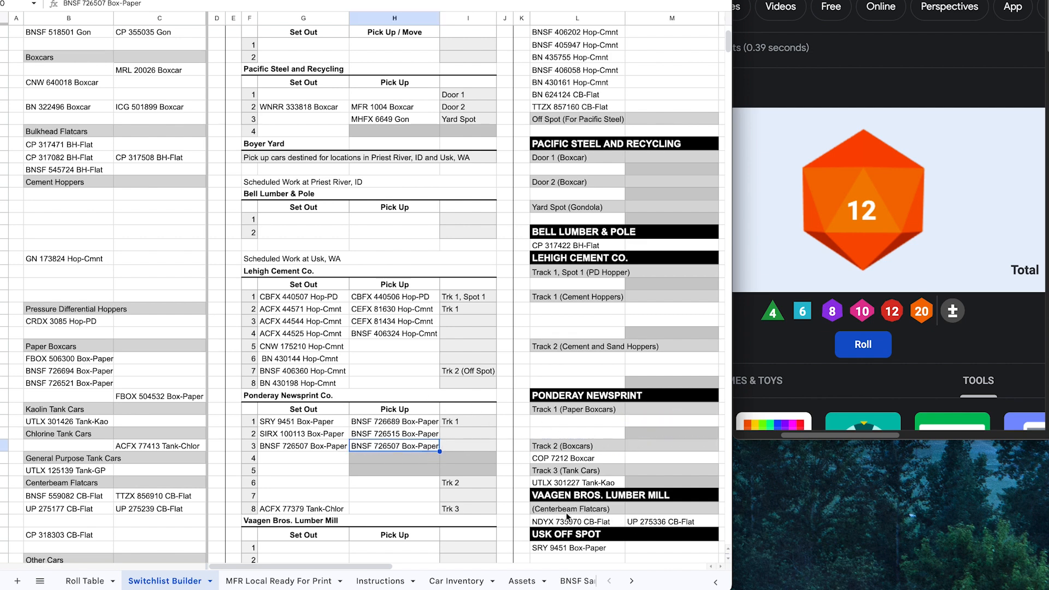
{"action": "left_click", "coordinate": [571, 481]}
{"action": "left_click_drag", "start_coordinate": [611, 483], "coordinate": [415, 509]}
{"action": "left_click", "coordinate": [395, 484]}
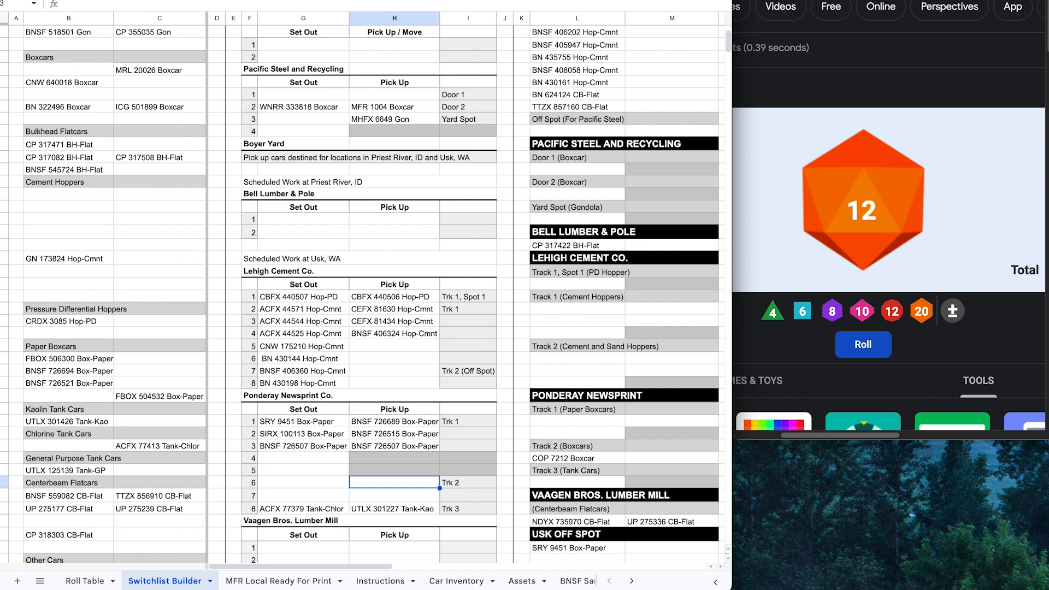
{"action": "left_click", "coordinate": [85, 581]}
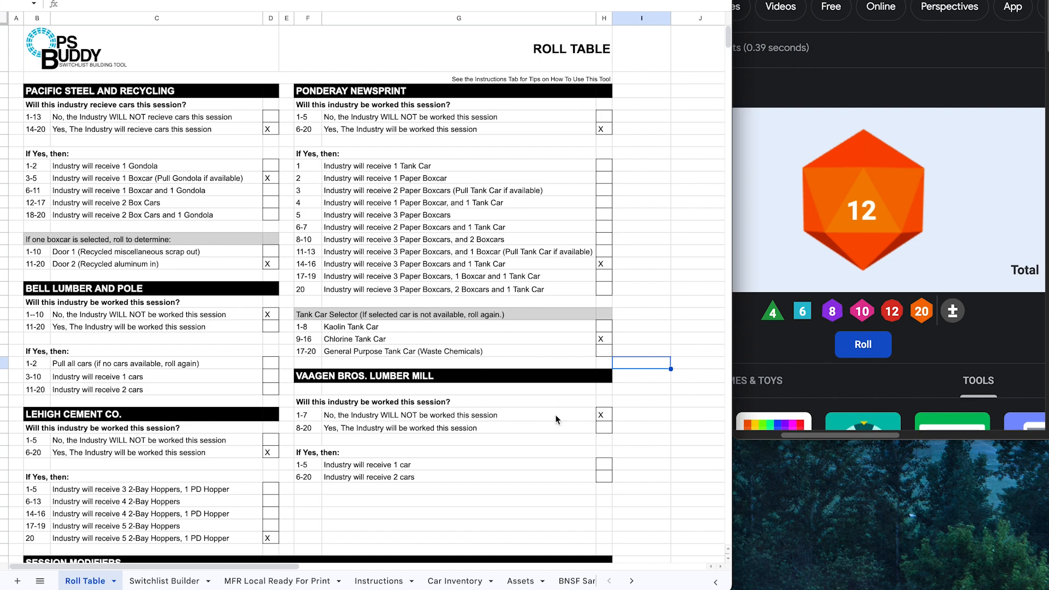
Step: Select the MFR Local box from its top-left cell down to J62
{"action": "scroll", "coordinate": [492, 465], "scroll_direction": "down", "scroll_amount": 4}
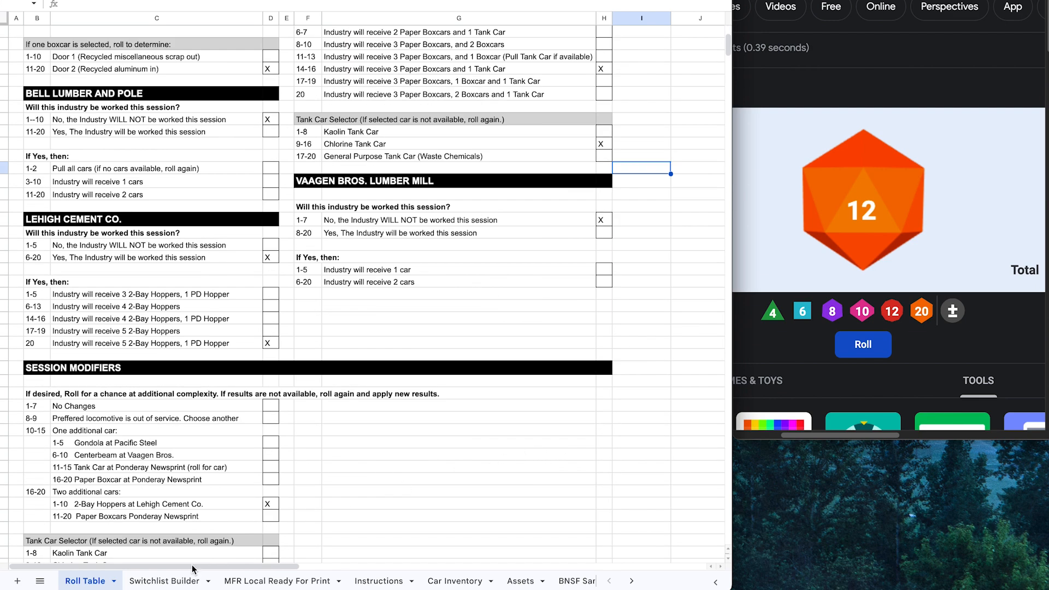
{"action": "scroll", "coordinate": [163, 470], "scroll_direction": "down", "scroll_amount": 1}
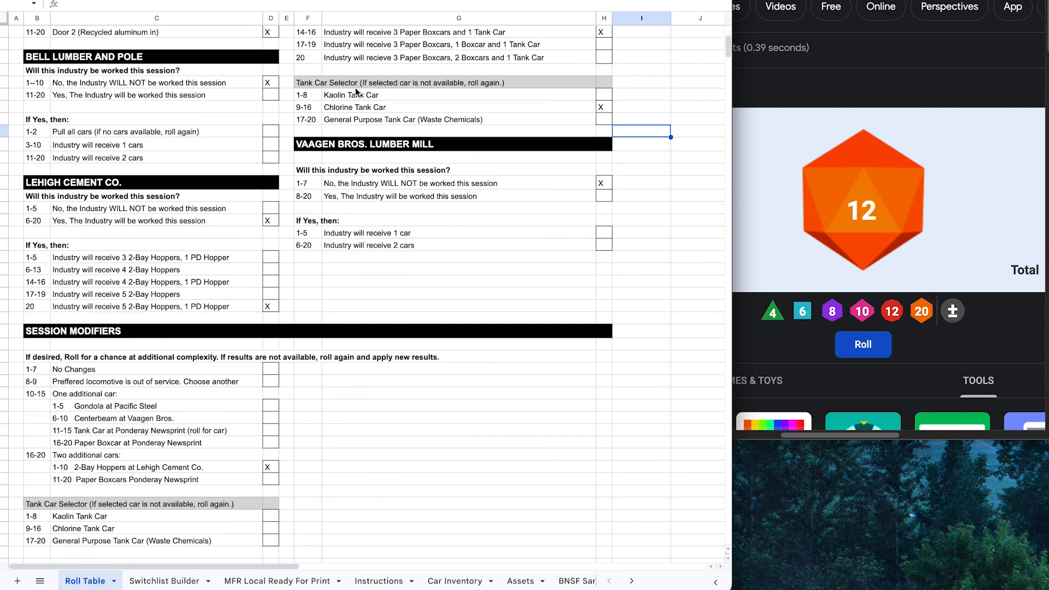
{"action": "left_click", "coordinate": [177, 580]}
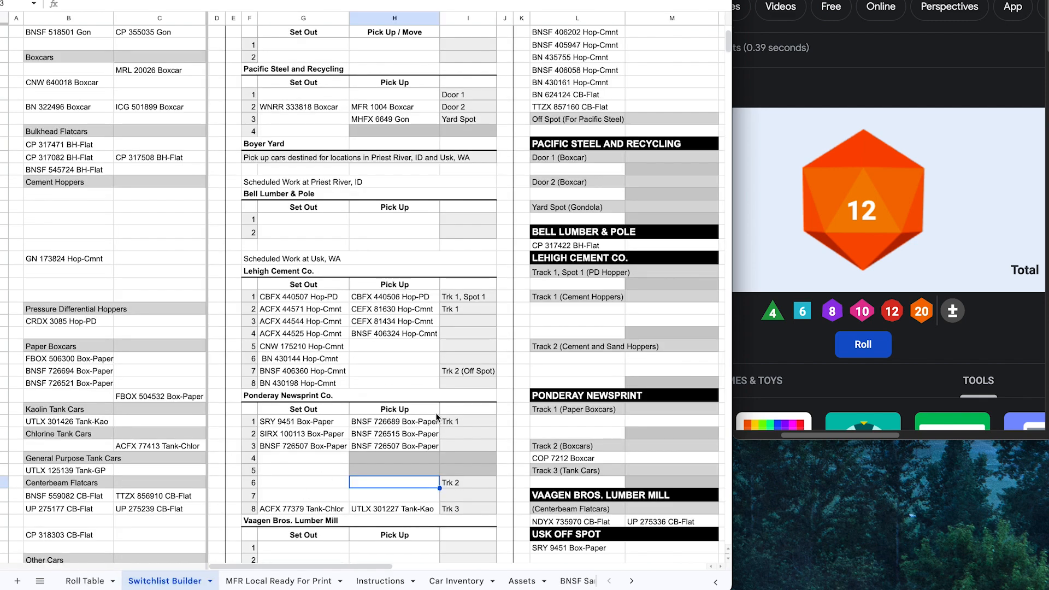
{"action": "scroll", "coordinate": [414, 457], "scroll_direction": "up", "scroll_amount": 3}
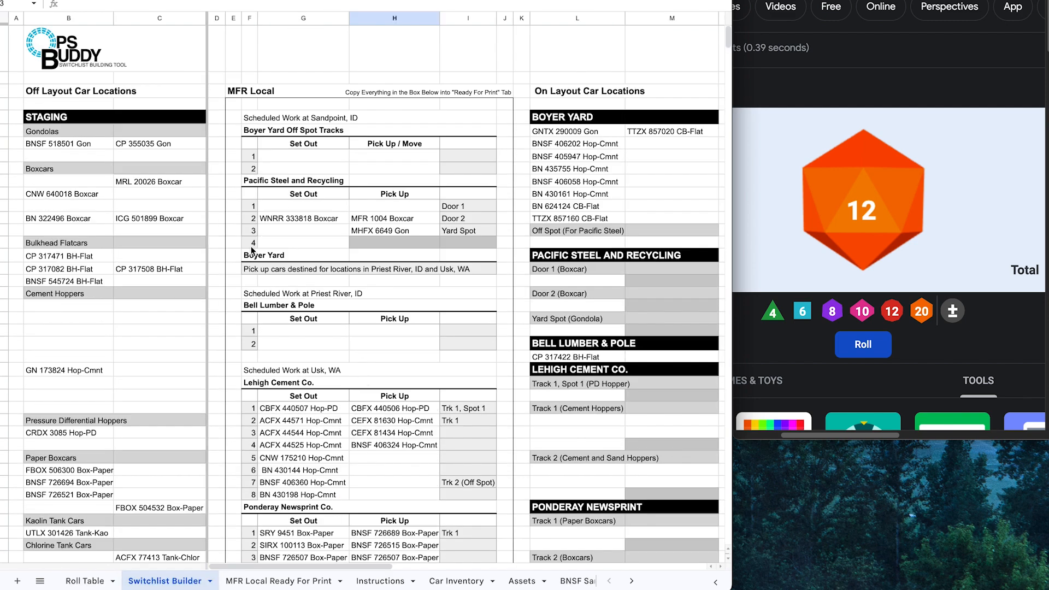
{"action": "left_click", "coordinate": [230, 106]}
{"action": "scroll", "coordinate": [355, 253], "scroll_direction": "down", "scroll_amount": 4}
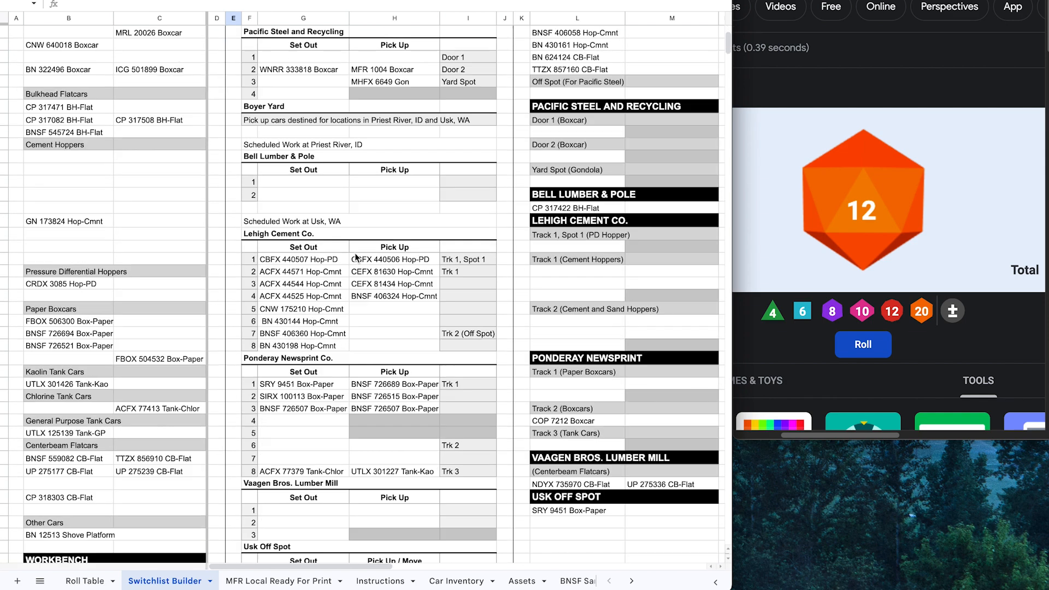
{"action": "scroll", "coordinate": [310, 300], "scroll_direction": "down", "scroll_amount": 1}
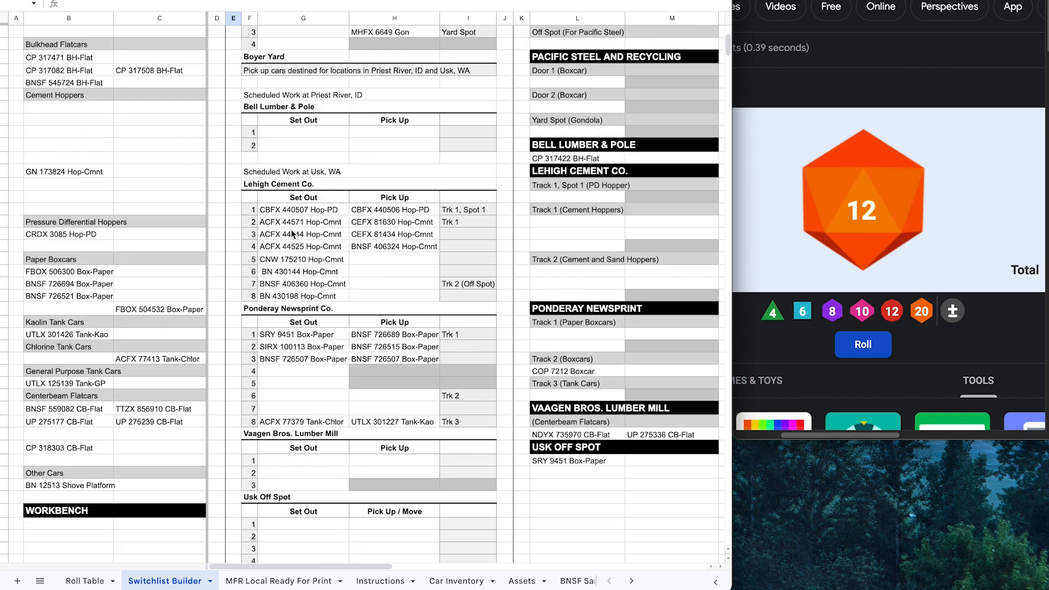
{"action": "scroll", "coordinate": [352, 309], "scroll_direction": "down", "scroll_amount": 5}
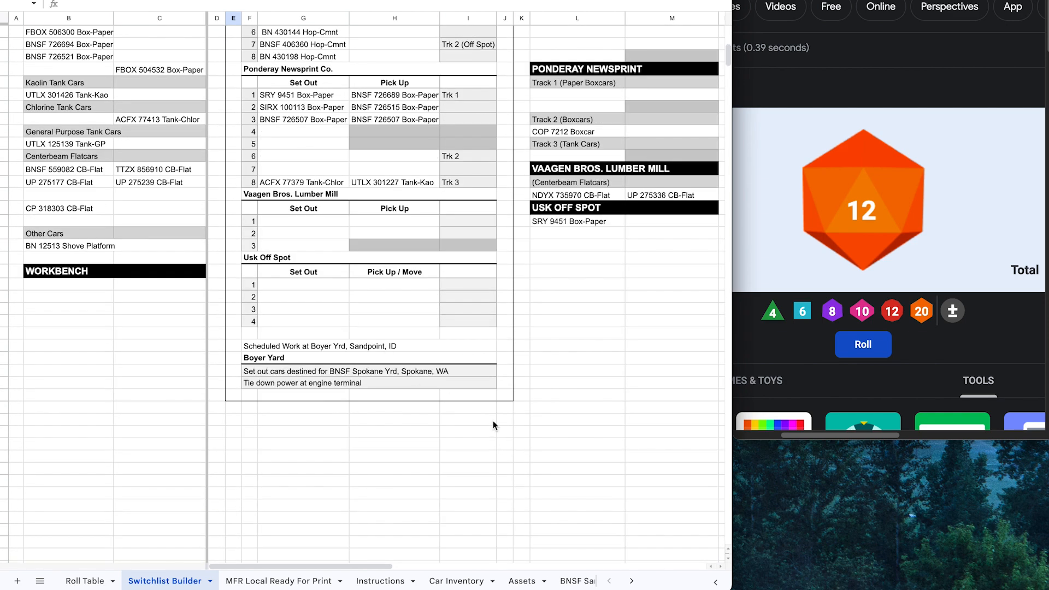
{"action": "left_click", "coordinate": [510, 402], "text": "shift"}
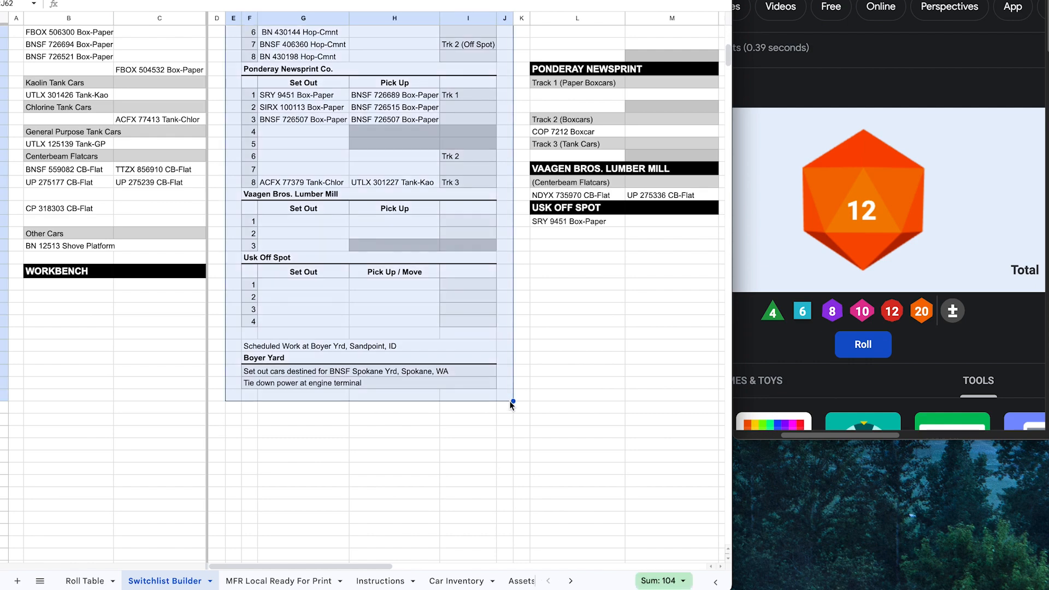
Step: Copy the selected MFR Local switchlist block
{"action": "scroll", "coordinate": [447, 353], "scroll_direction": "up", "scroll_amount": 6}
{"action": "scroll", "coordinate": [298, 95], "scroll_direction": "up", "scroll_amount": 3}
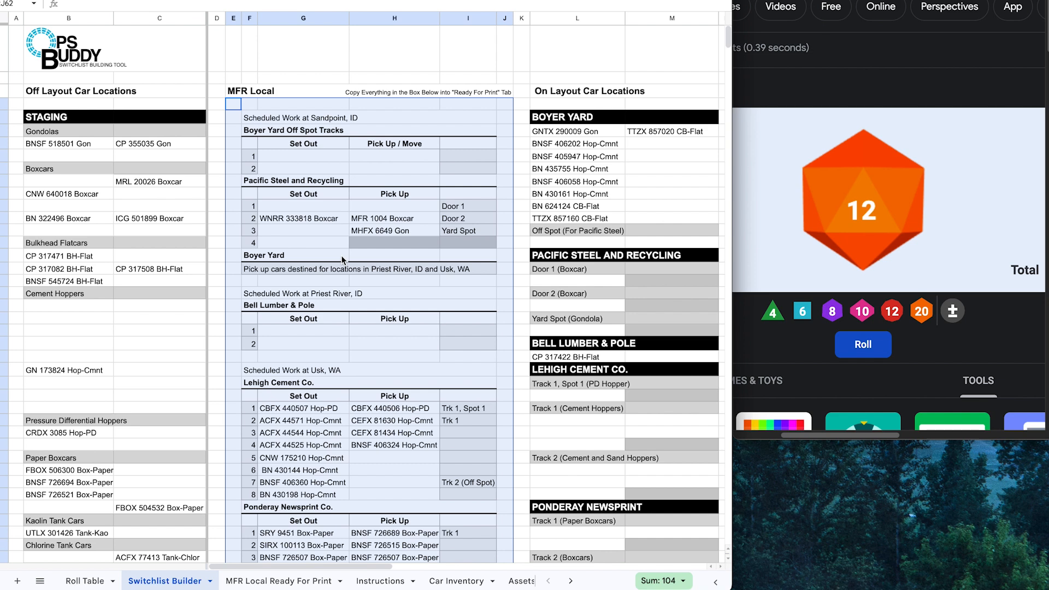
{"action": "key", "text": "ctrl+c"}
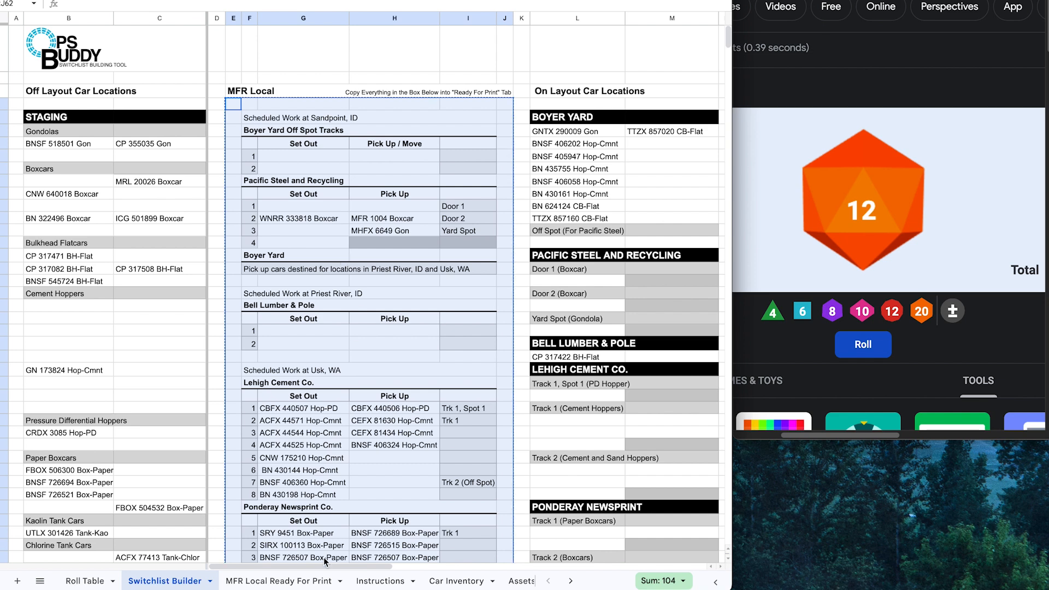
Step: Paste the switchlist over B:G to row 61 on MFR Local Ready For Print and preview printing
{"action": "left_click", "coordinate": [282, 581]}
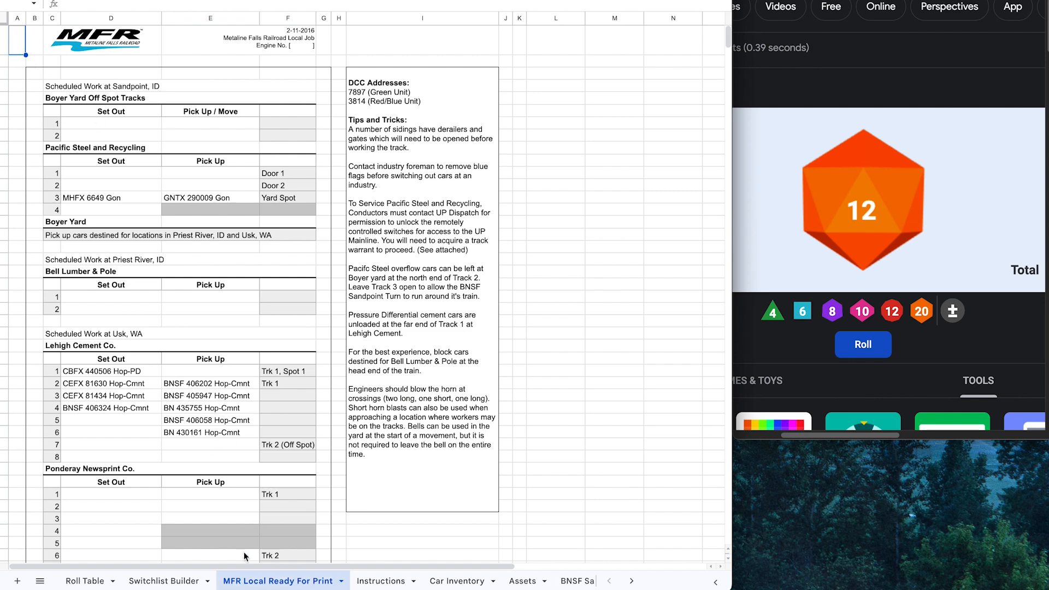
{"action": "left_click", "coordinate": [33, 77]}
{"action": "scroll", "coordinate": [293, 306], "scroll_direction": "down", "scroll_amount": 6}
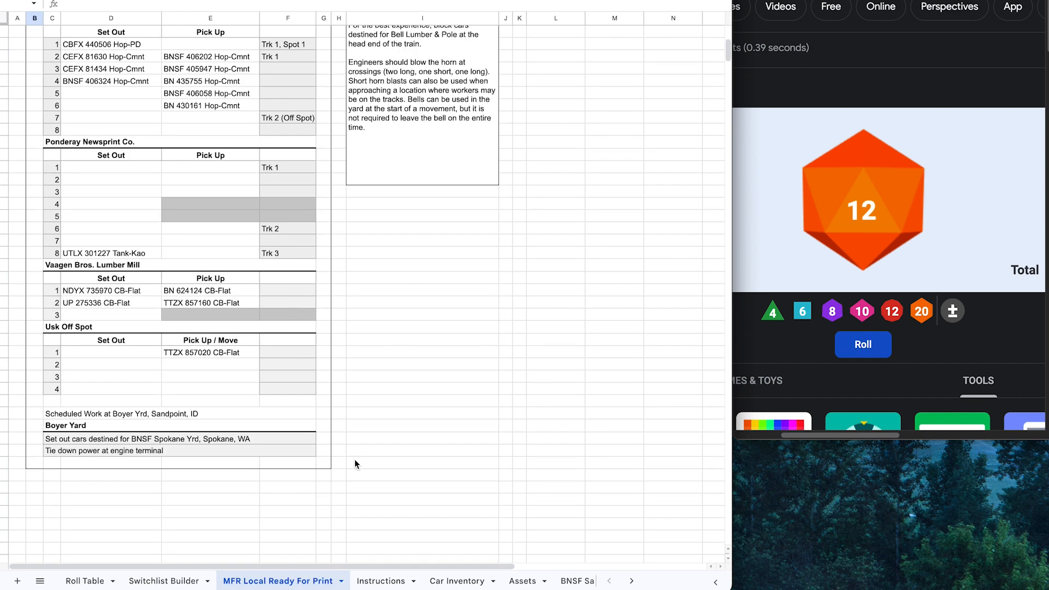
{"action": "left_click", "coordinate": [323, 463], "text": "shift"}
{"action": "scroll", "coordinate": [199, 339], "scroll_direction": "up", "scroll_amount": 4}
{"action": "scroll", "coordinate": [199, 338], "scroll_direction": "up", "scroll_amount": 2}
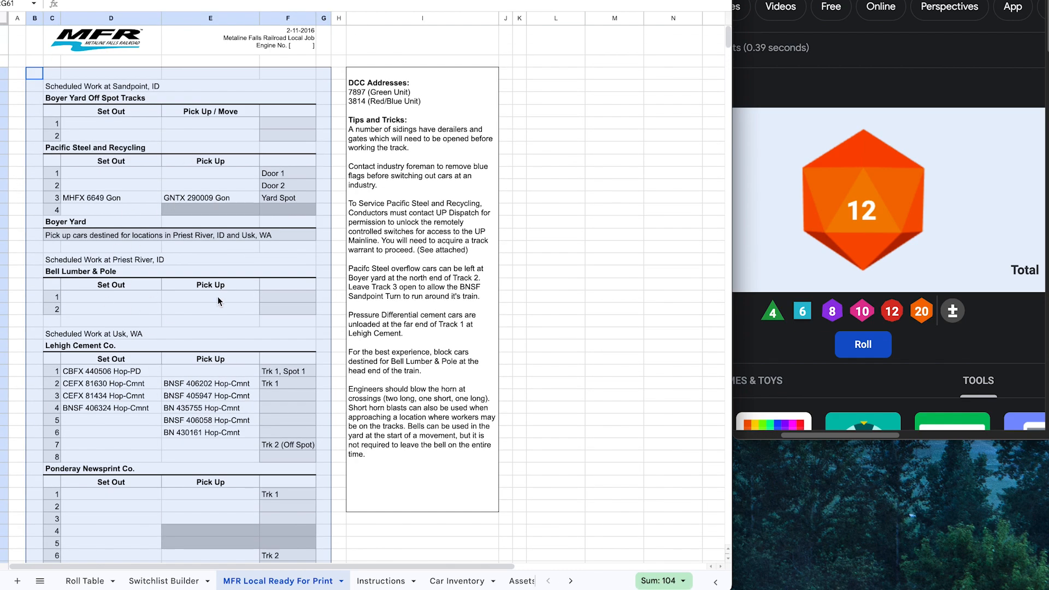
{"action": "key", "text": "ctrl+v"}
{"action": "left_click", "coordinate": [546, 420]}
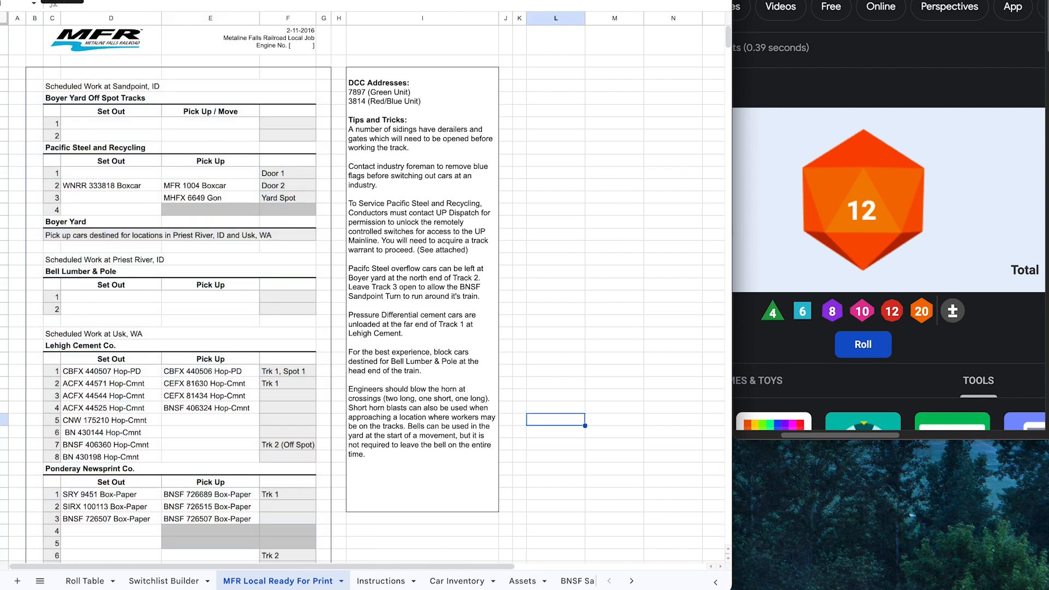
{"action": "key", "text": "ctrl+p"}
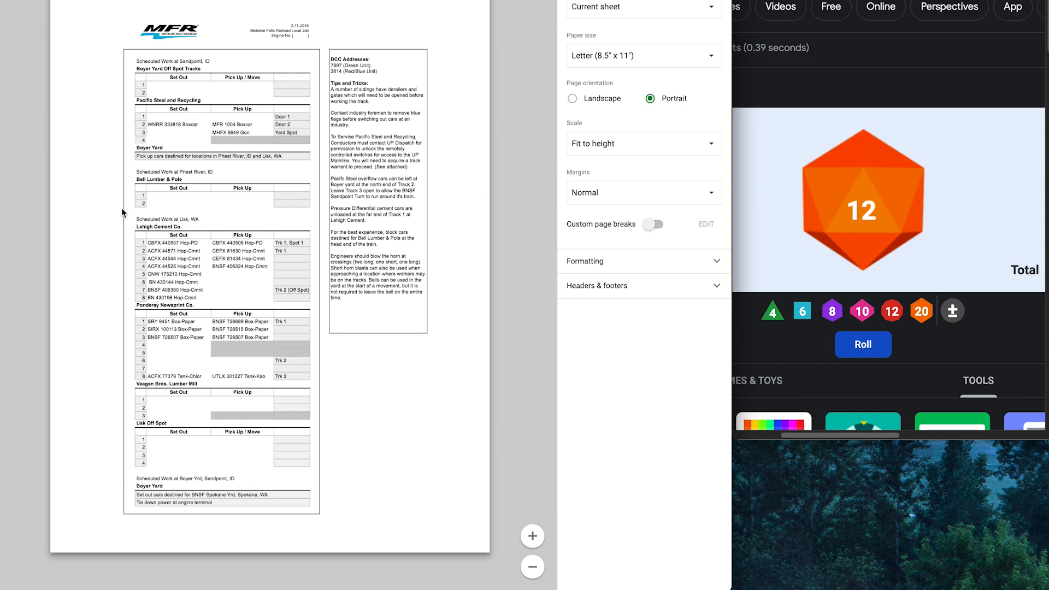